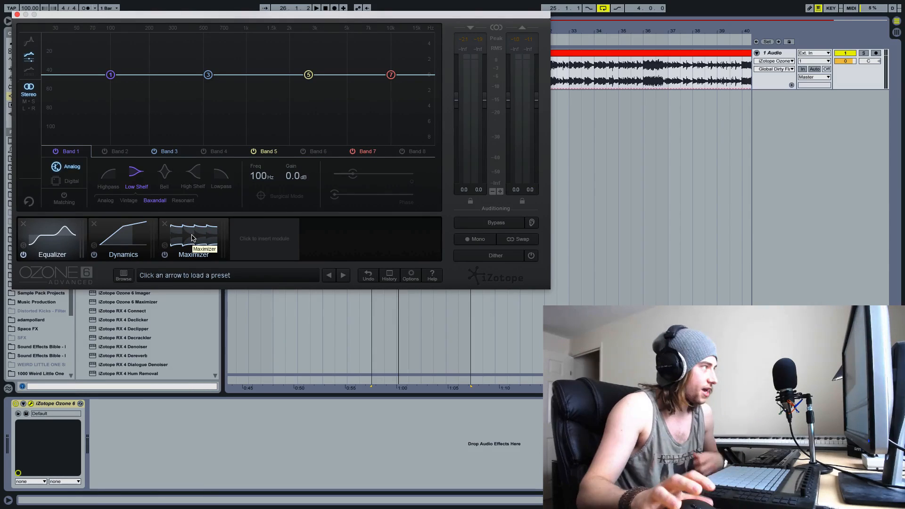
# - Open the Maximizer module and set its limiting mode to IRC III
pyautogui.click(192, 238)
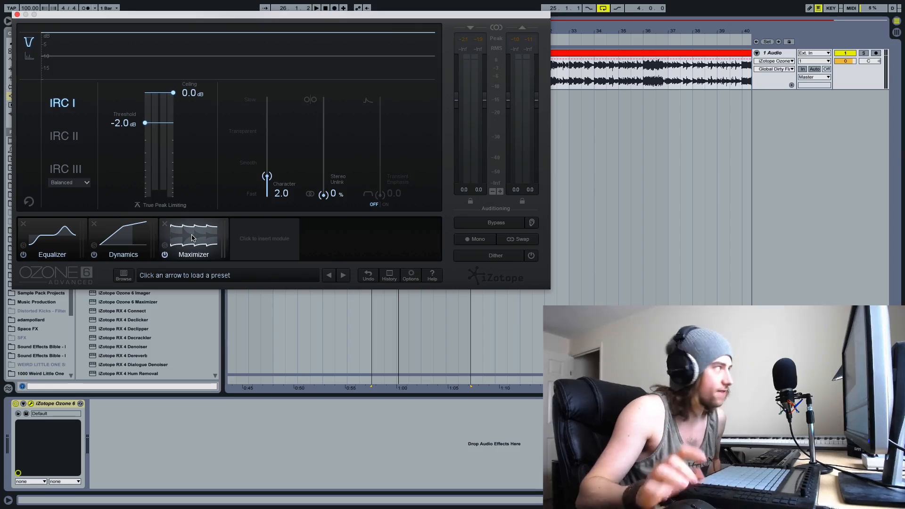
pyautogui.click(56, 171)
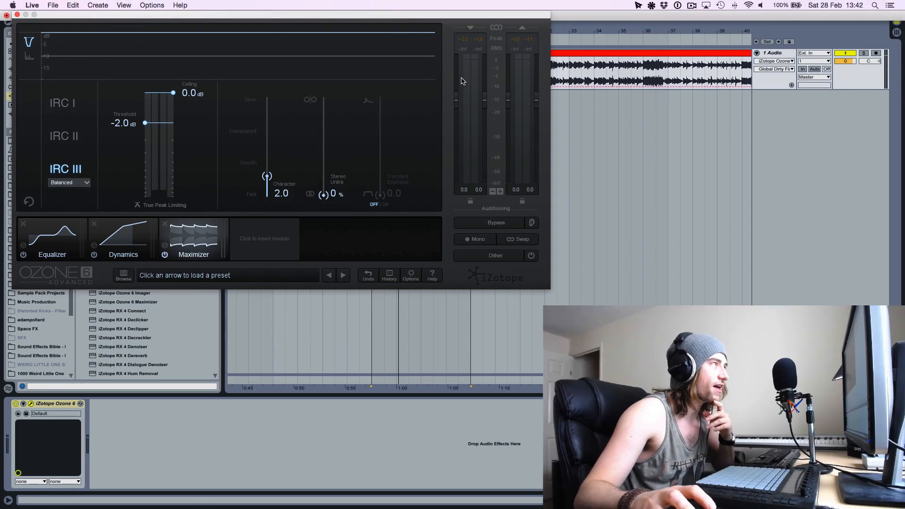
# - Place the playback start at 25.1.1 on the audio track and audition the looped section through the Maximizer
pyautogui.moveTo(497, 16); pyautogui.dragTo(473, 144)
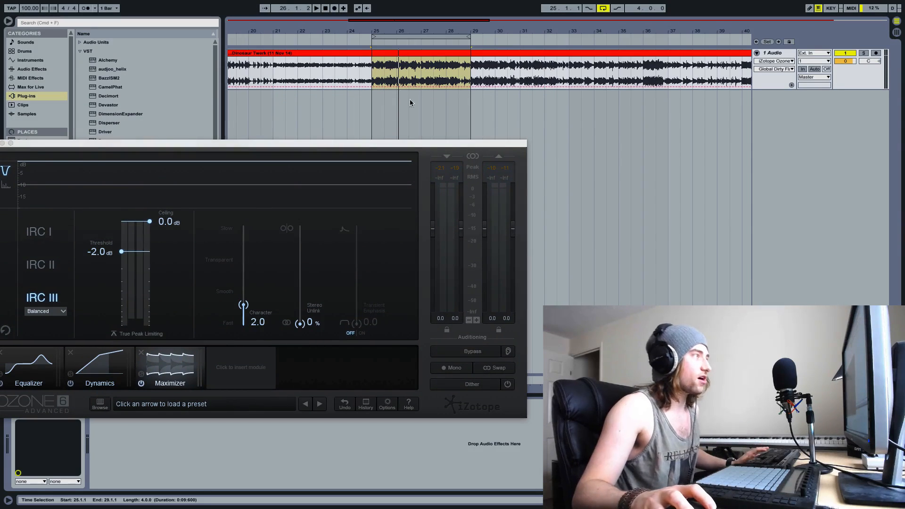
pyautogui.click(371, 71)
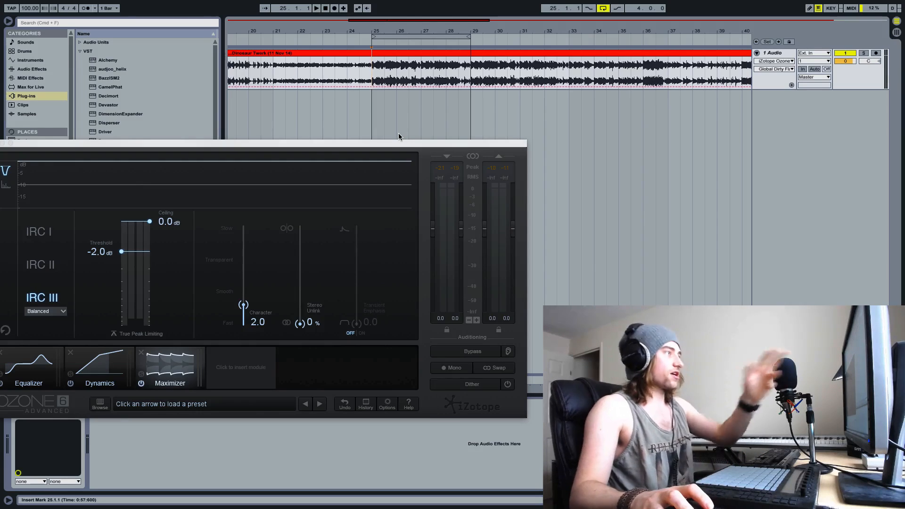
pyautogui.moveTo(395, 143); pyautogui.dragTo(417, 99)
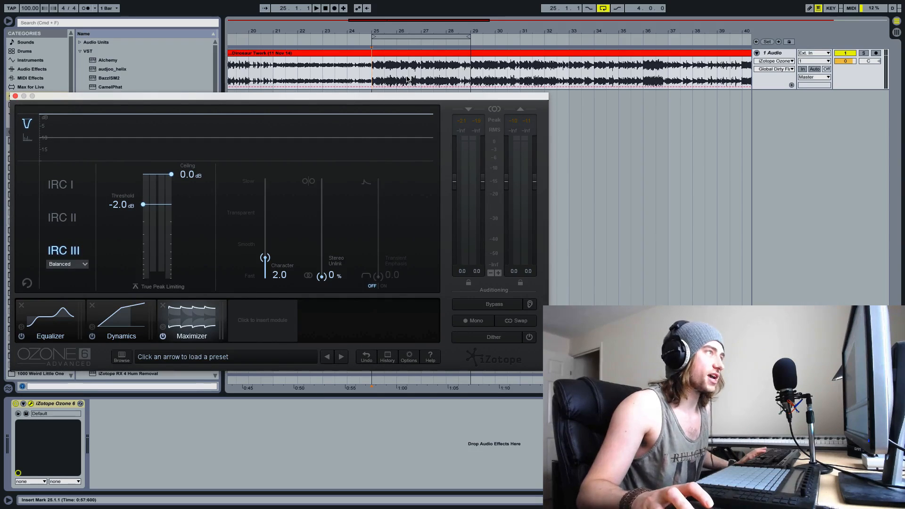
pyautogui.press('space')
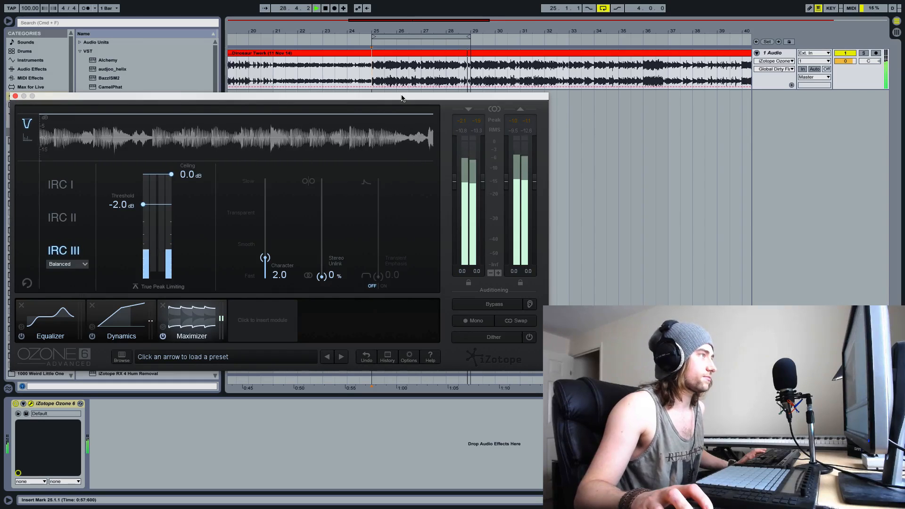
pyautogui.press('space')
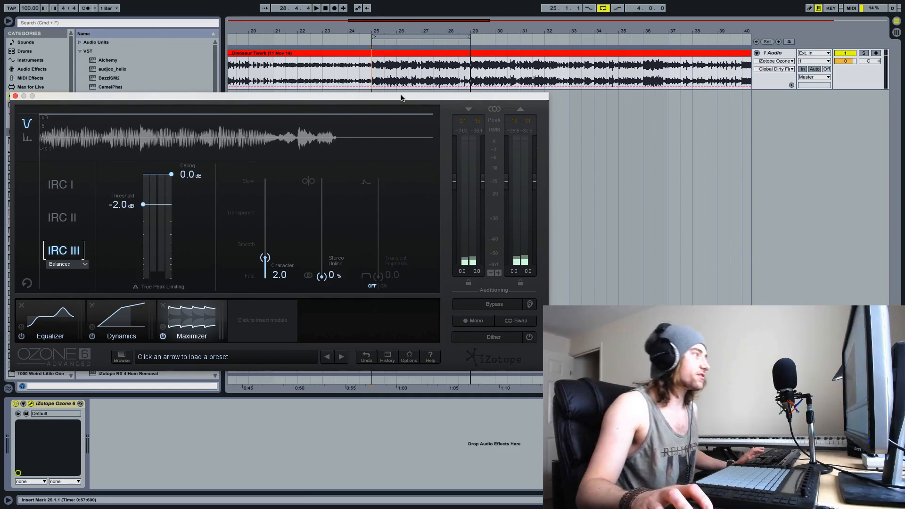
# - Remove the Dynamics and Equalizer modules from the Ozone chain, leaving only the Maximizer
pyautogui.moveTo(401, 97); pyautogui.dragTo(415, 14)
pyautogui.click(111, 225)
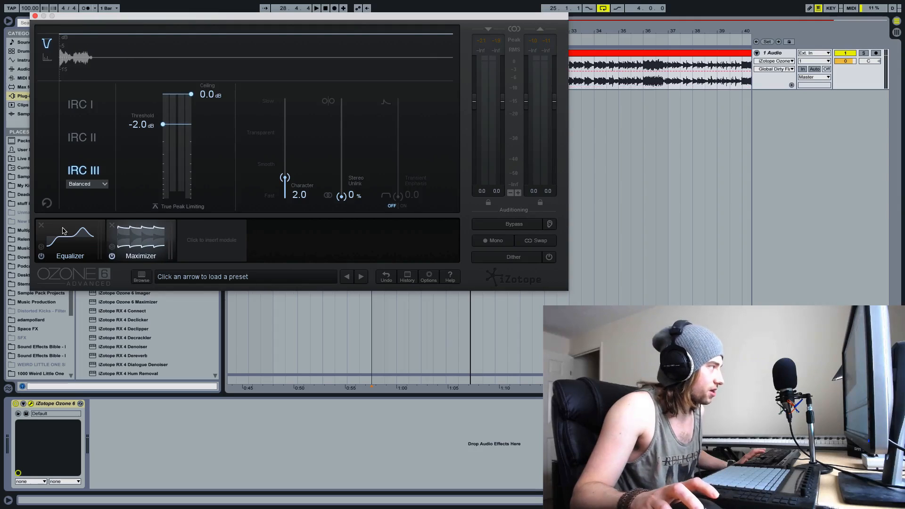
pyautogui.click(41, 225)
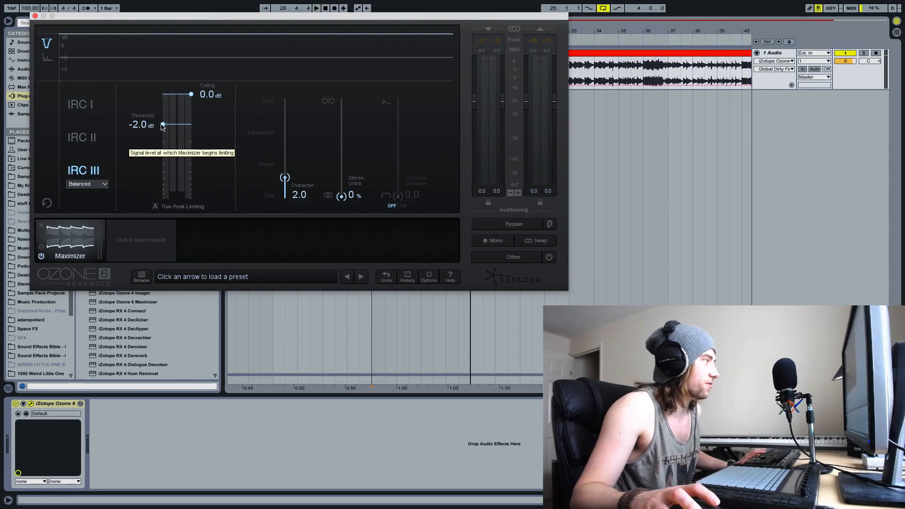
# - Audition the loop while lowering the Maximizer threshold to -14.4 dB and easing it to -12.6 dB, and set it to -4.4 dB after stopping playback
pyautogui.press('space')
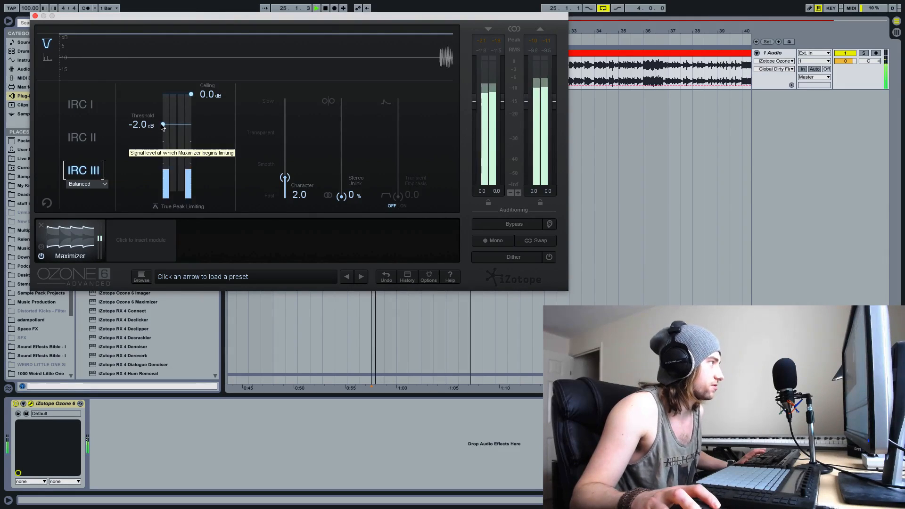
pyautogui.moveTo(163, 126); pyautogui.dragTo(153, 179)
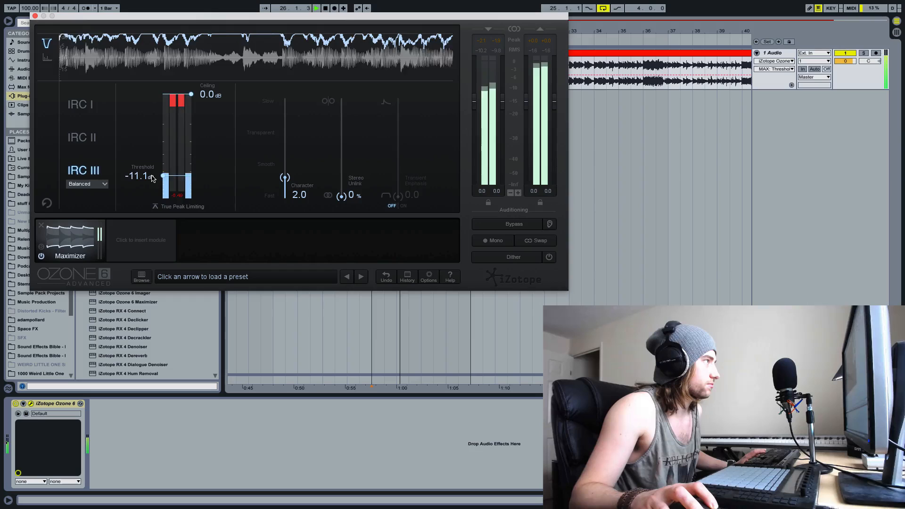
pyautogui.moveTo(152, 179); pyautogui.dragTo(151, 188)
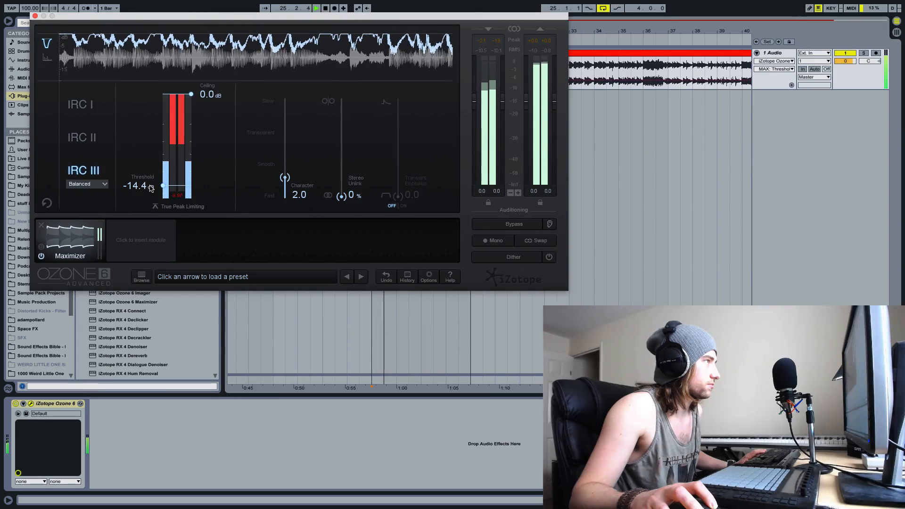
pyautogui.moveTo(150, 189); pyautogui.dragTo(151, 183)
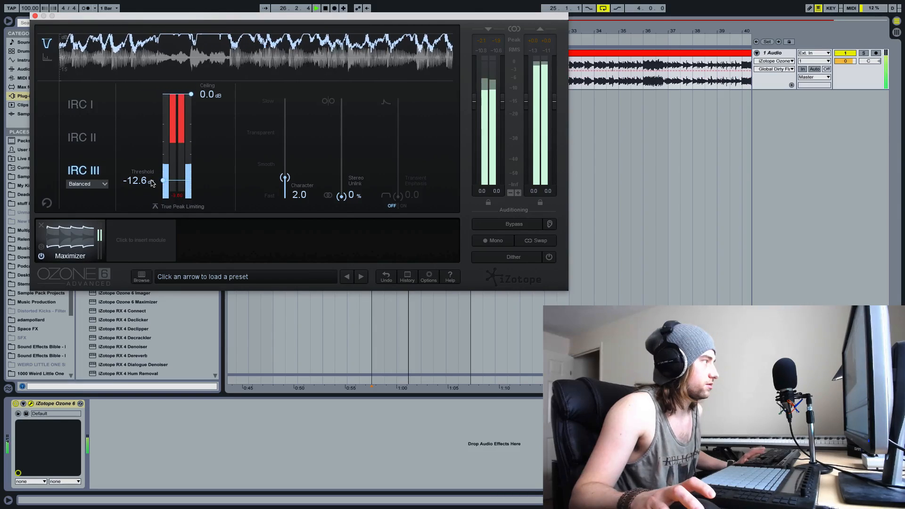
pyautogui.press('space')
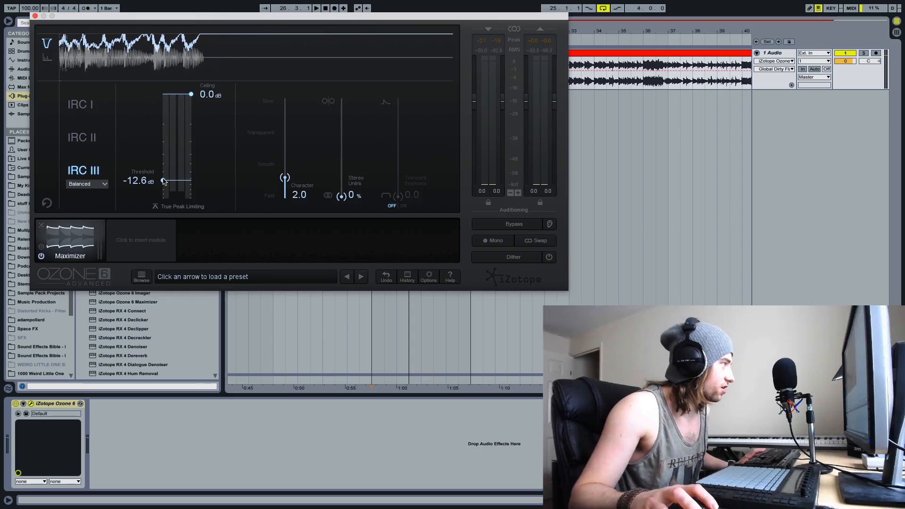
pyautogui.moveTo(163, 180); pyautogui.dragTo(165, 145)
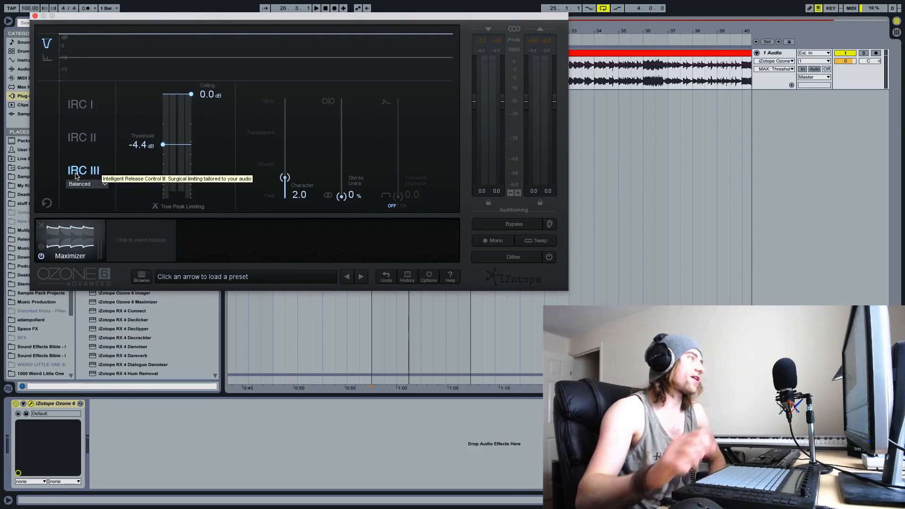
# - Insert an Equalizer module after the Maximizer in the signal chain
pyautogui.moveTo(163, 17); pyautogui.dragTo(161, 9)
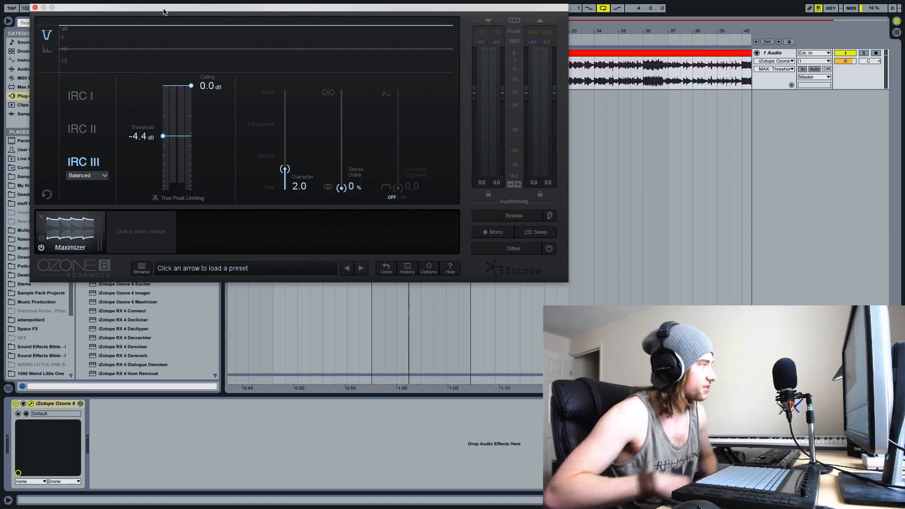
pyautogui.click(124, 238)
pyautogui.click(138, 64)
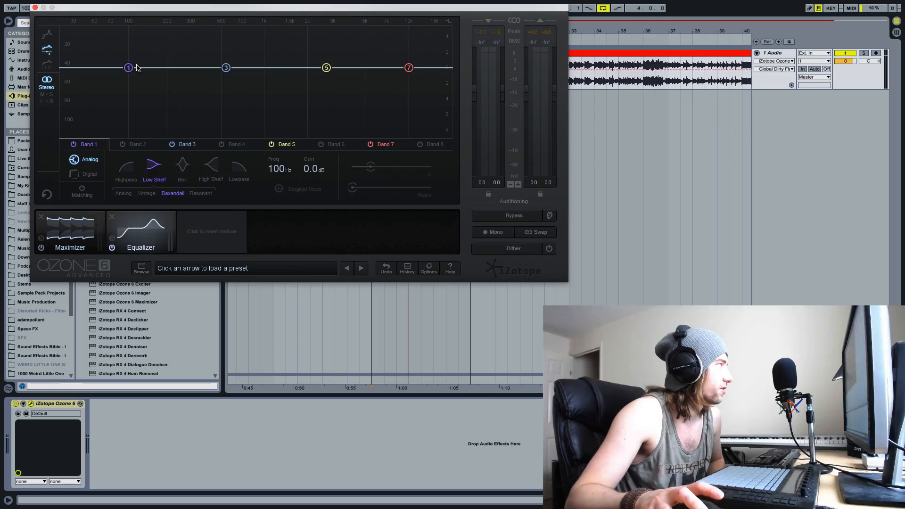
# - Shape the EQ: band 1 192 Hz -7.7 dB, band 5 1.26 kHz -7.5 dB, band 7 3.56 kHz 2.3 dB, band 3 351 Hz -6.6 dB
pyautogui.moveTo(126, 71); pyautogui.dragTo(164, 127)
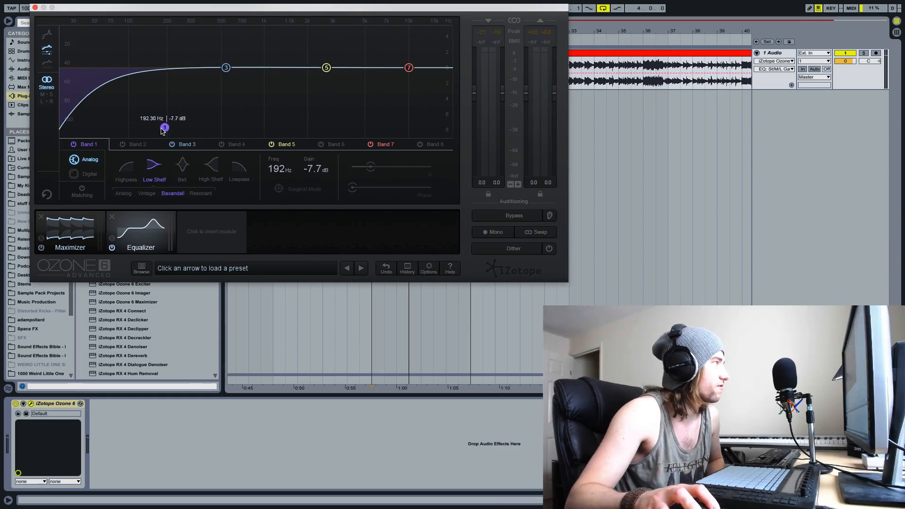
pyautogui.moveTo(324, 69); pyautogui.dragTo(278, 127)
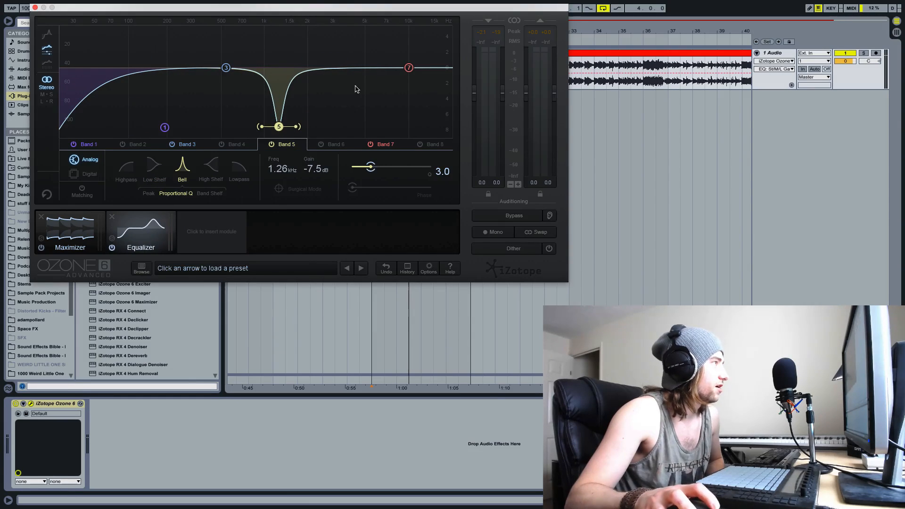
pyautogui.moveTo(409, 69); pyautogui.dragTo(343, 49)
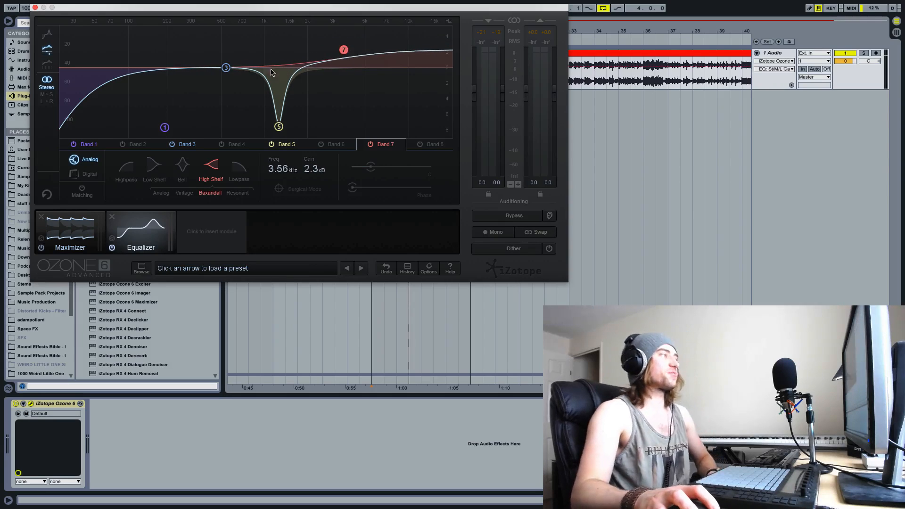
pyautogui.moveTo(227, 70); pyautogui.dragTo(187, 139)
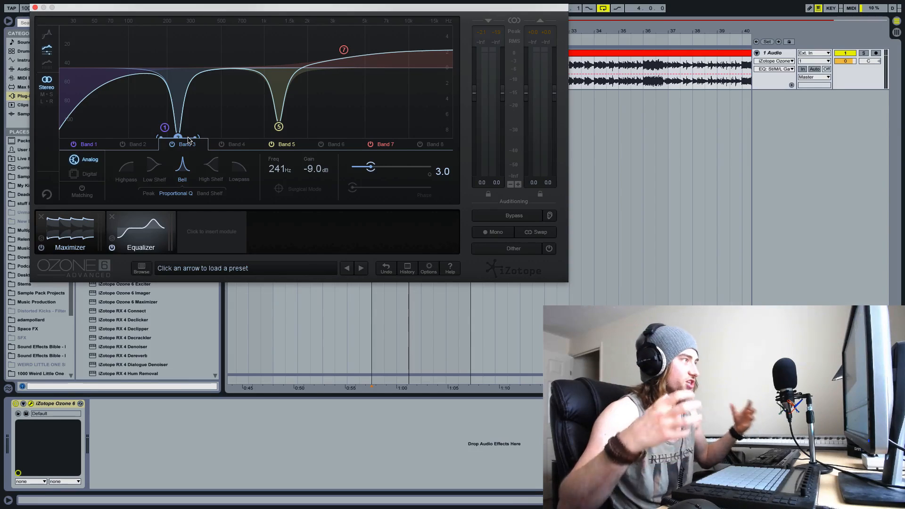
pyautogui.moveTo(178, 137); pyautogui.dragTo(200, 119)
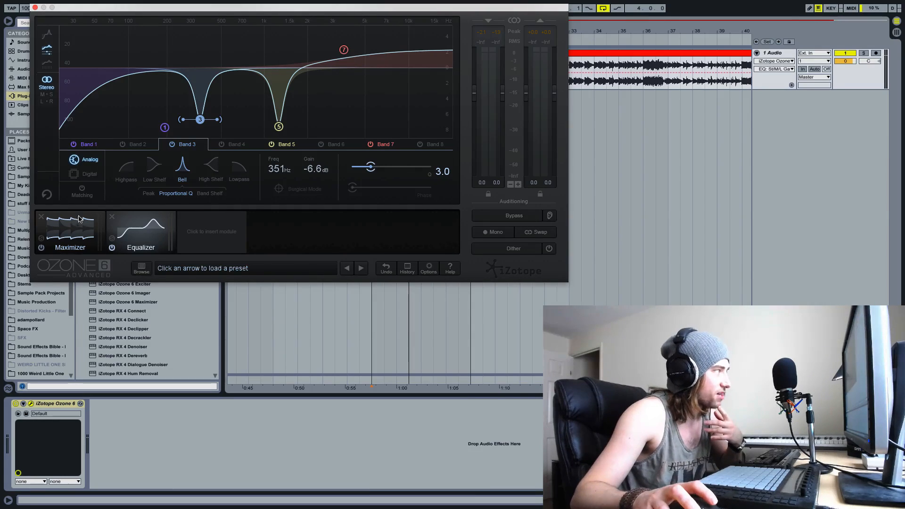
# - Replace the Equalizer module with a Dynamic EQ module in the signal chain
pyautogui.click(112, 218)
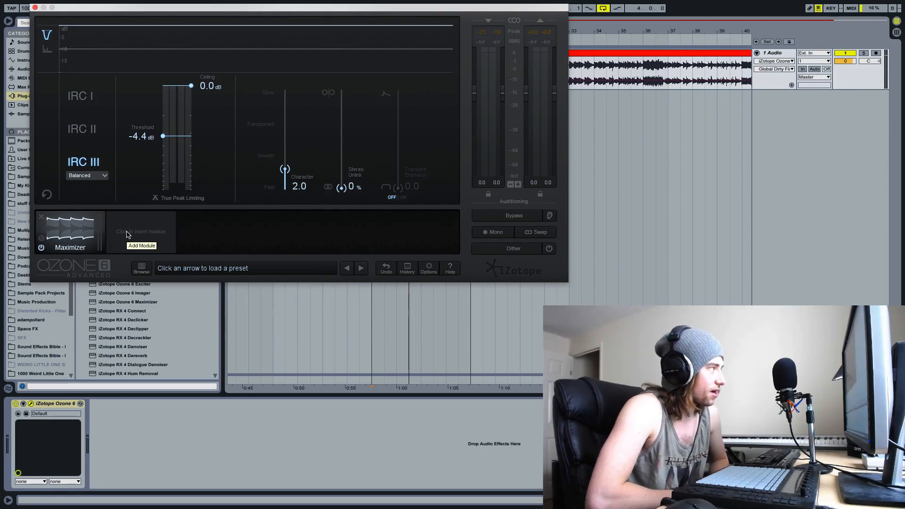
pyautogui.click(126, 235)
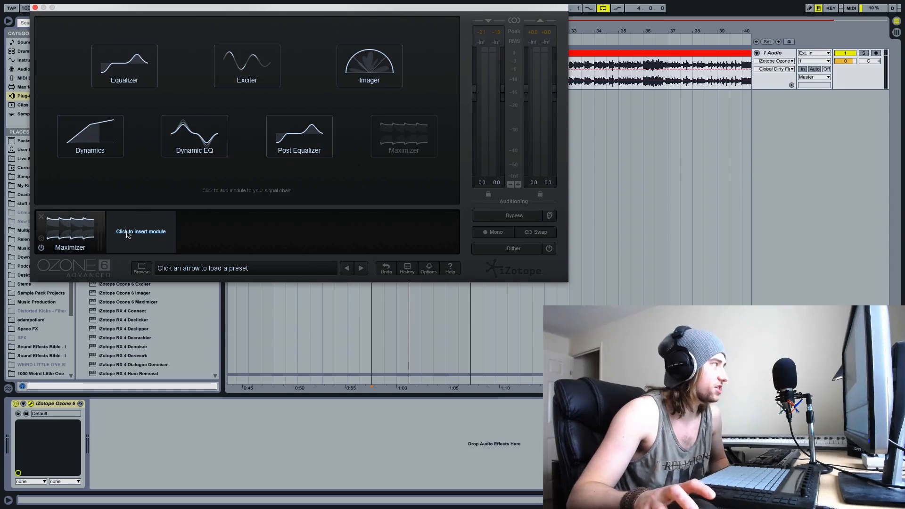
pyautogui.click(191, 136)
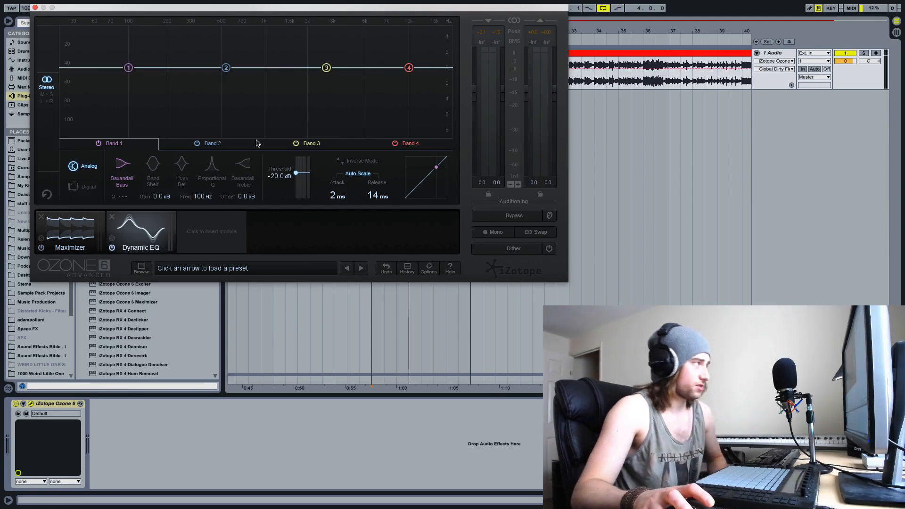
# - Set the Maximizer threshold to -1.8 dB and move the Dynamic EQ ahead of the Maximizer in the chain
pyautogui.click(80, 229)
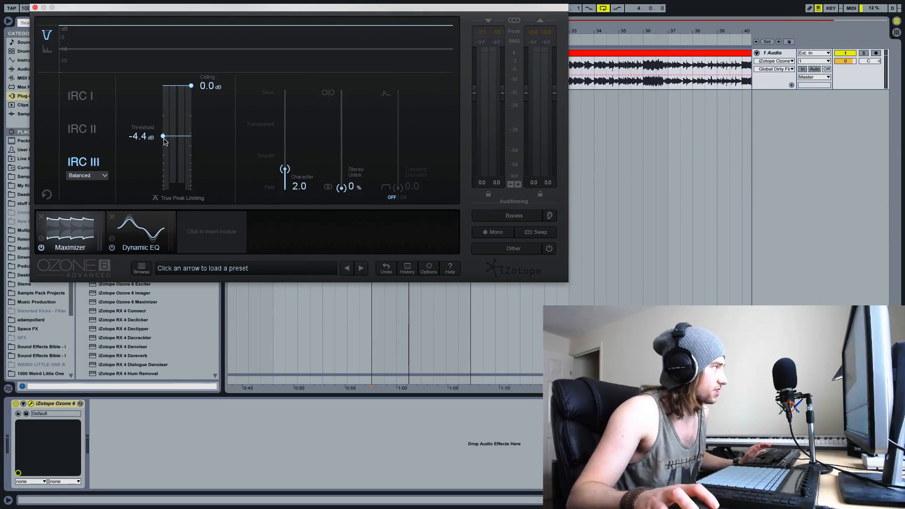
pyautogui.moveTo(162, 136); pyautogui.dragTo(162, 117)
pyautogui.moveTo(145, 234); pyautogui.dragTo(54, 226)
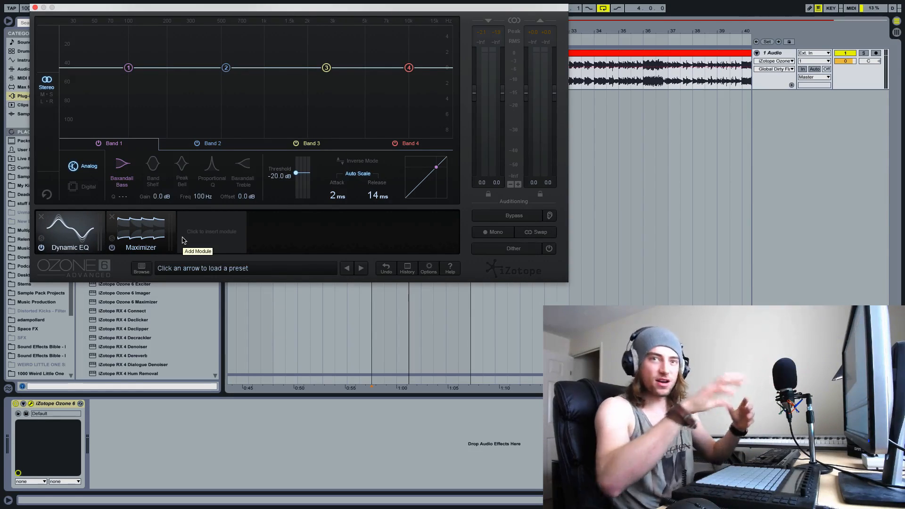
pyautogui.moveTo(81, 242)
pyautogui.mouseDown()
pyautogui.moveTo(141, 232)
pyautogui.moveTo(96, 237)
pyautogui.mouseUp()
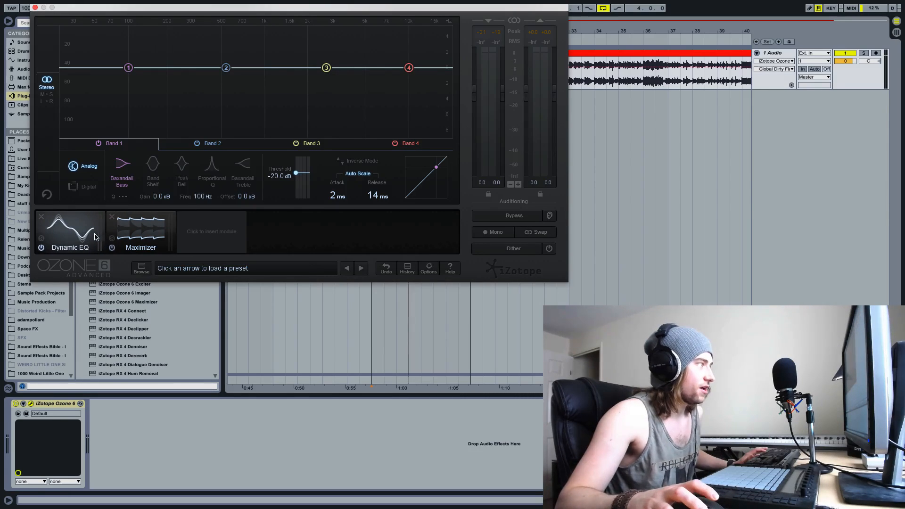
# - Play the loop and set Dynamic EQ band 3 to -7.2 dB at 2.54 kHz while listening
pyautogui.click(325, 68)
pyautogui.press('space')
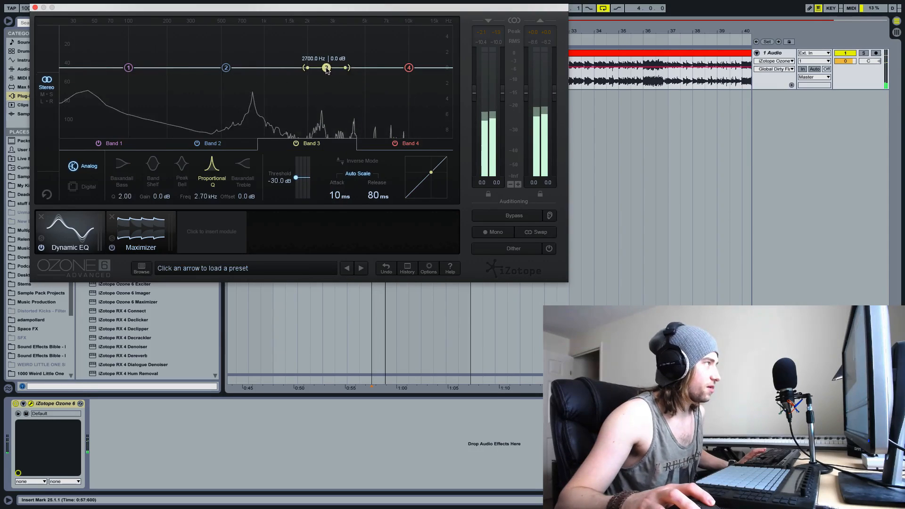
pyautogui.moveTo(327, 69); pyautogui.dragTo(322, 124)
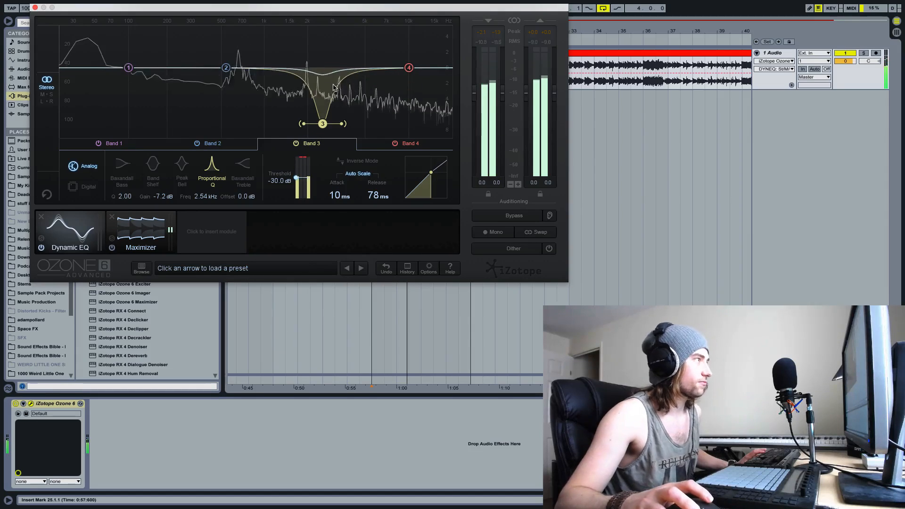
pyautogui.press('space')
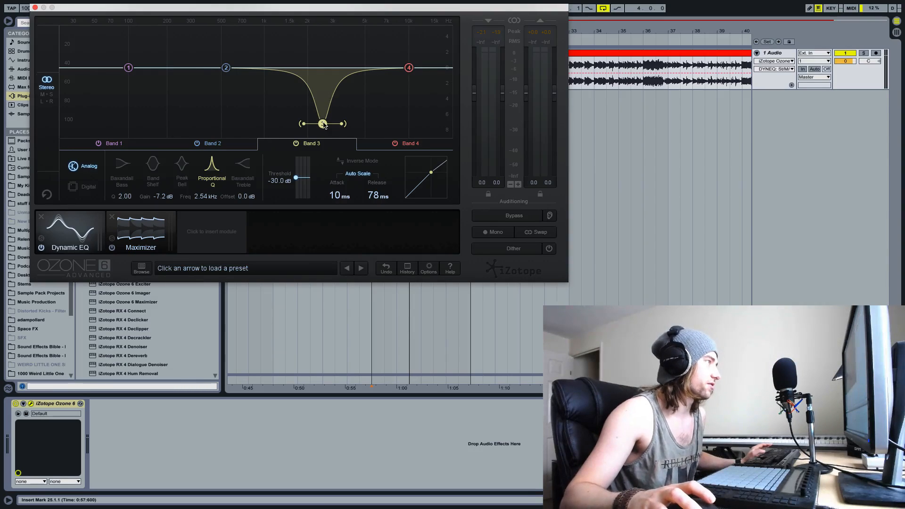
# - Adjust Dynamic EQ band 3 to -6.6 dB at 2.56 kHz with a Q of 3.07, and audition the loop
pyautogui.moveTo(322, 124); pyautogui.dragTo(307, 120)
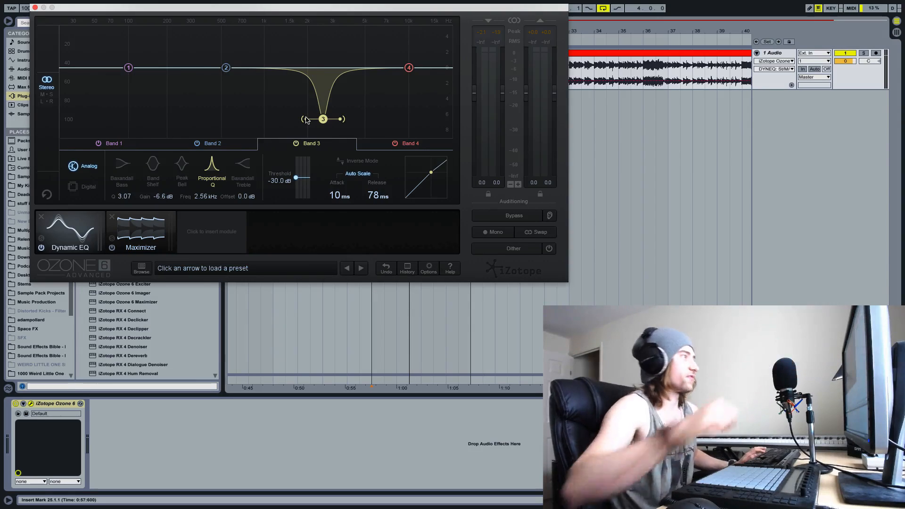
pyautogui.press('space')
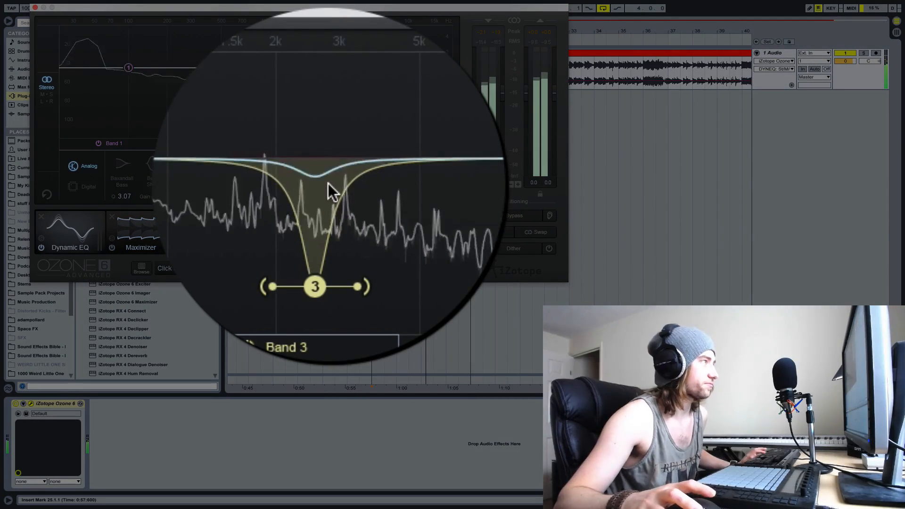
pyautogui.press('space')
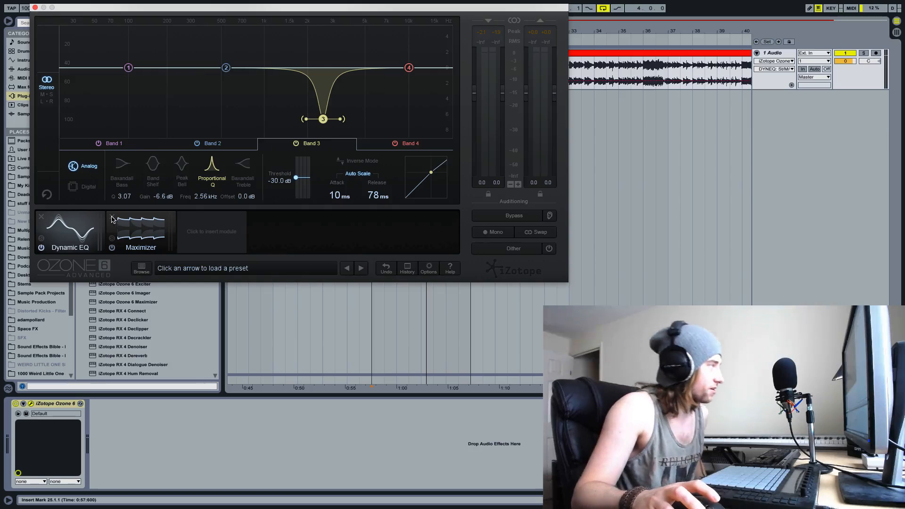
# - Remove the Dynamic EQ module from the signal chain
pyautogui.click(40, 218)
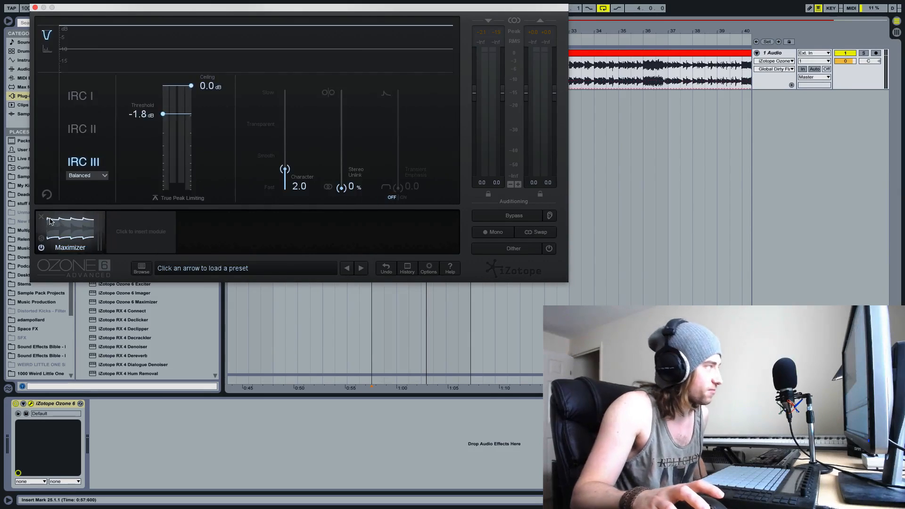
# - Insert the Imager module after the Maximizer in the signal chain and mute the 1 Audio track
pyautogui.click(133, 232)
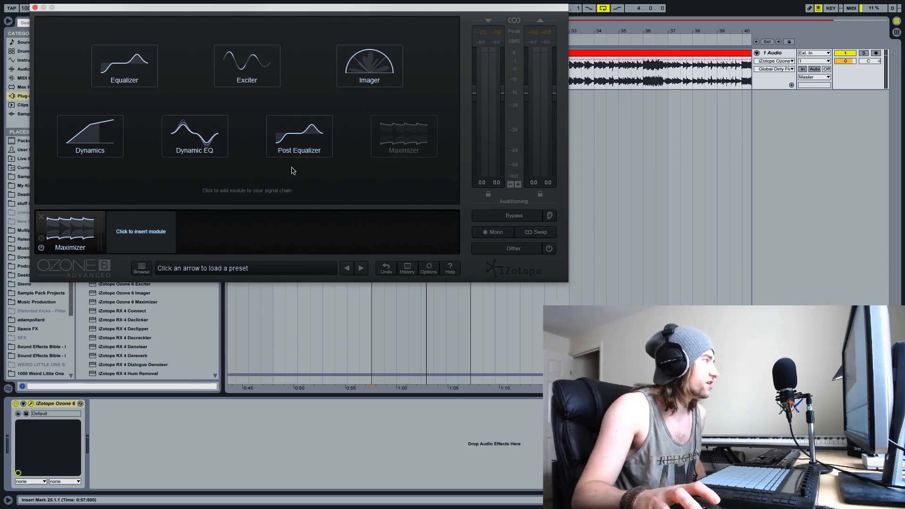
pyautogui.click(374, 77)
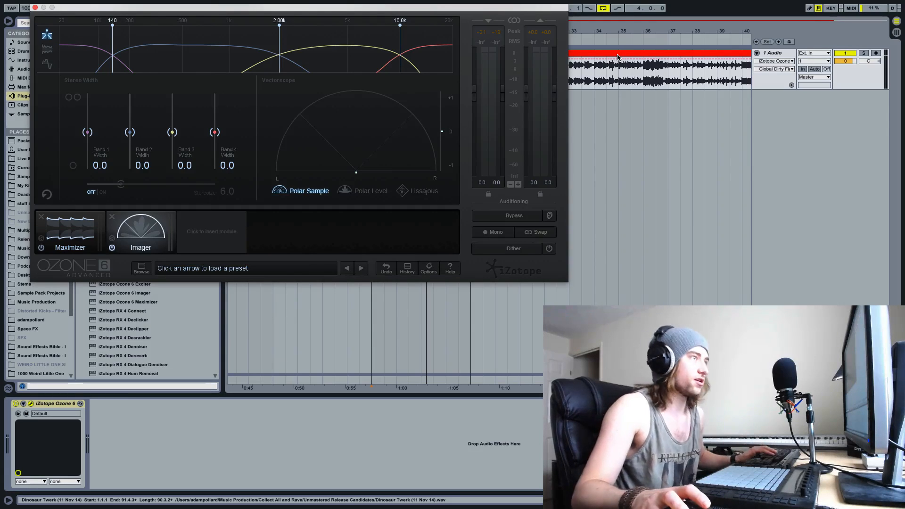
pyautogui.click(845, 53)
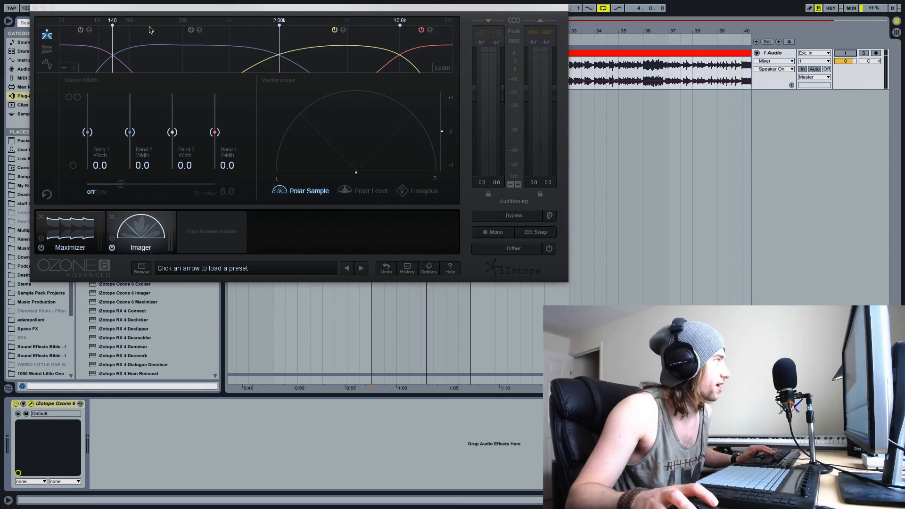
# - Browse the Real hats in the Deadmau5 XFER sample folder and preview XF_HatReal04.wav and XF_HatReal08.wav
pyautogui.moveTo(155, 9); pyautogui.dragTo(384, 52)
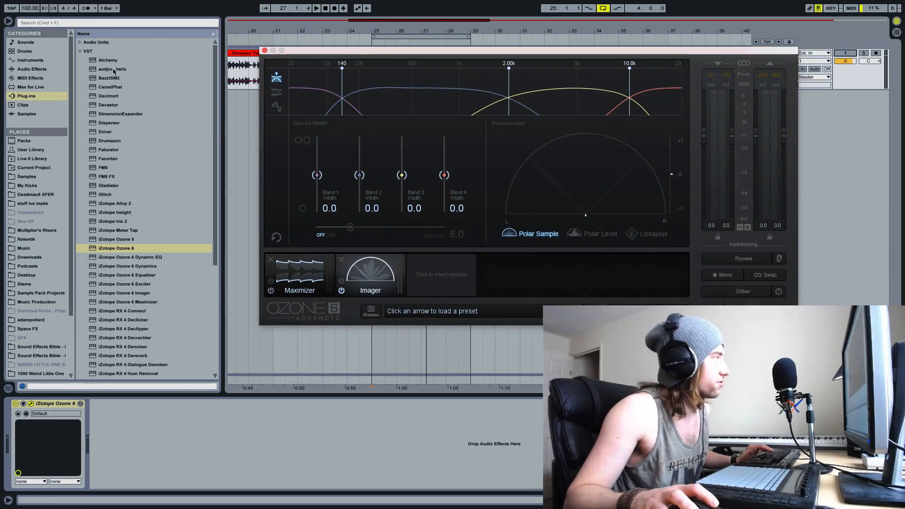
pyautogui.click(35, 194)
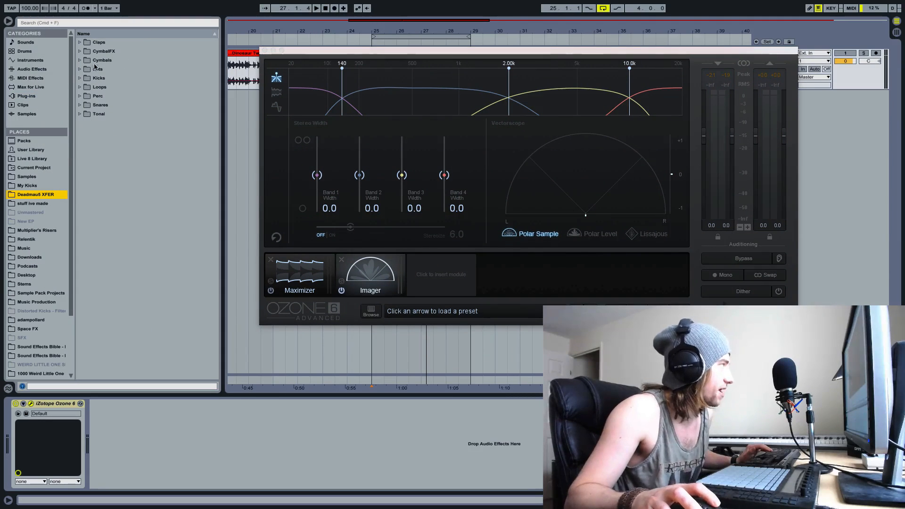
pyautogui.click(79, 69)
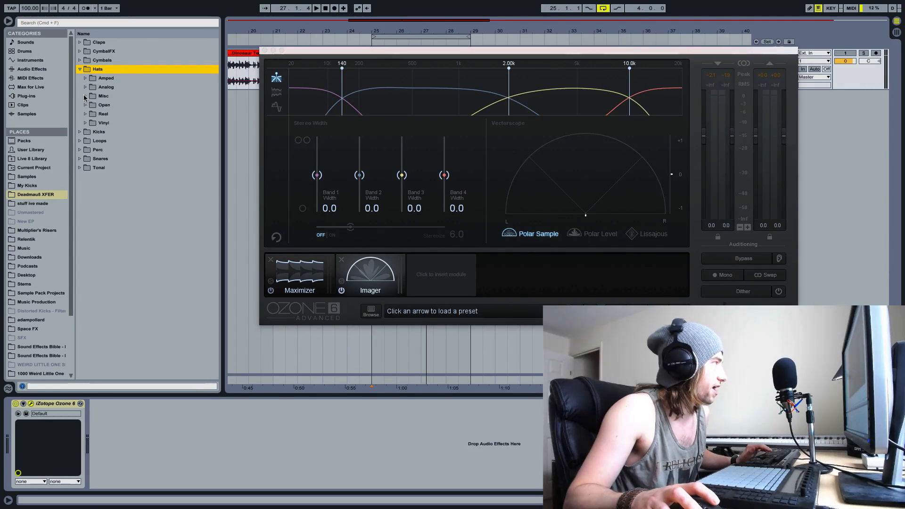
pyautogui.click(85, 114)
pyautogui.click(111, 150)
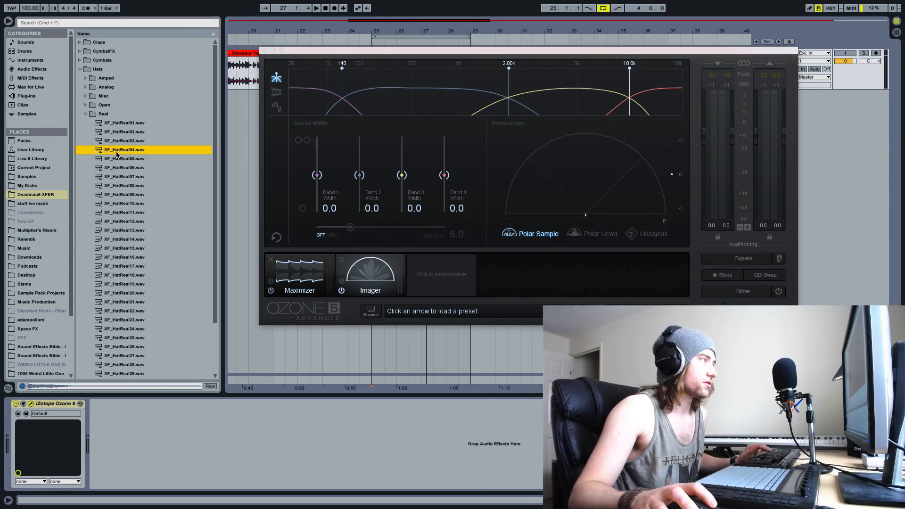
pyautogui.click(121, 185)
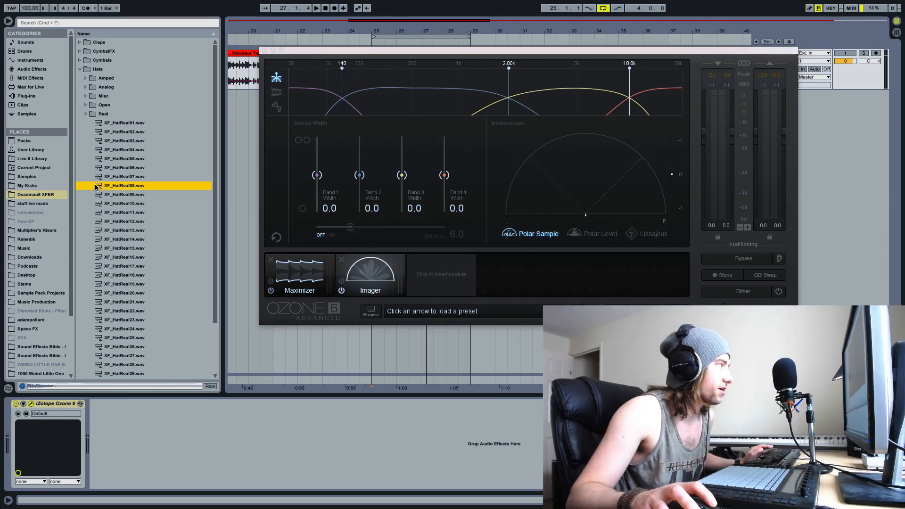
# - Place XF_HatReal08.wav on a new audio track at bar 22, solo that track and audition the clip
pyautogui.hscroll(1, 821, 121)
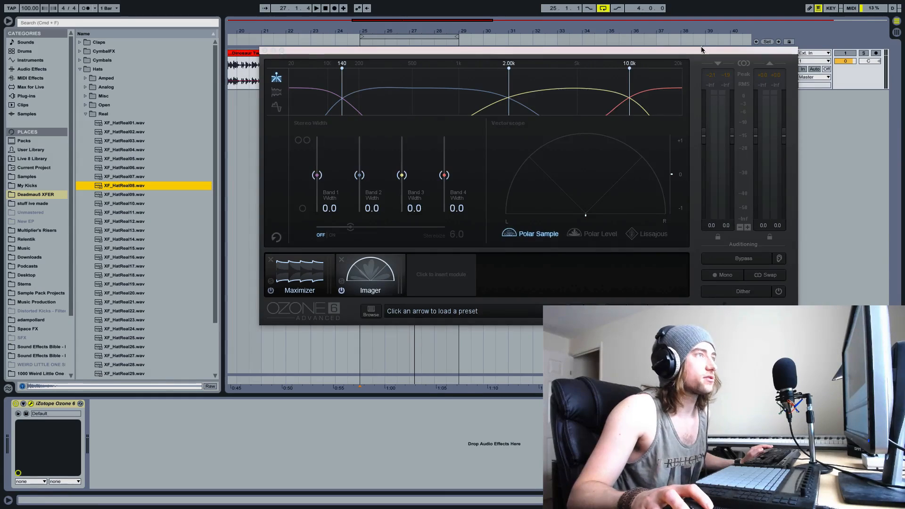
pyautogui.moveTo(701, 50); pyautogui.dragTo(612, 184)
pyautogui.moveTo(100, 184); pyautogui.dragTo(301, 95)
pyautogui.click(862, 97)
pyautogui.click(303, 104)
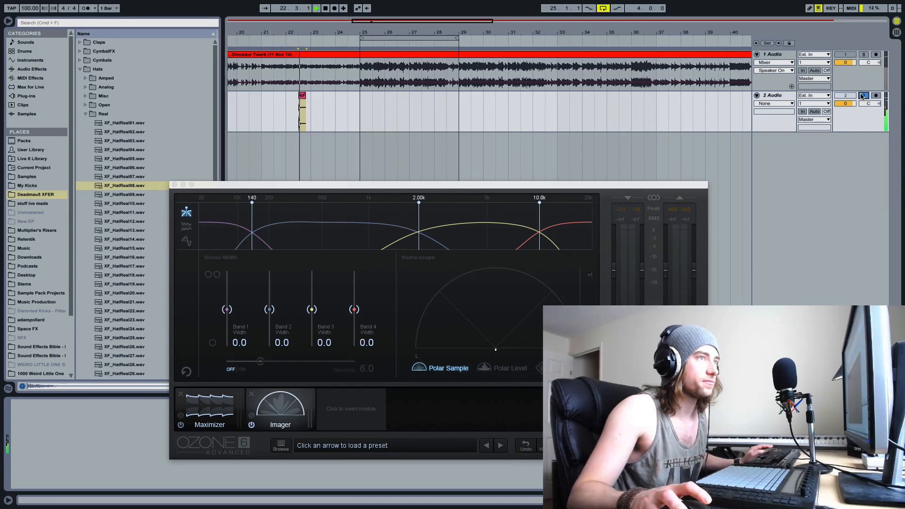
pyautogui.press('space')
# - Delete the XF_HatReal08 clip and audition the TDDC_Hi_Hat_Open_Animal_01 clip at bar 23
pyautogui.click(301, 96)
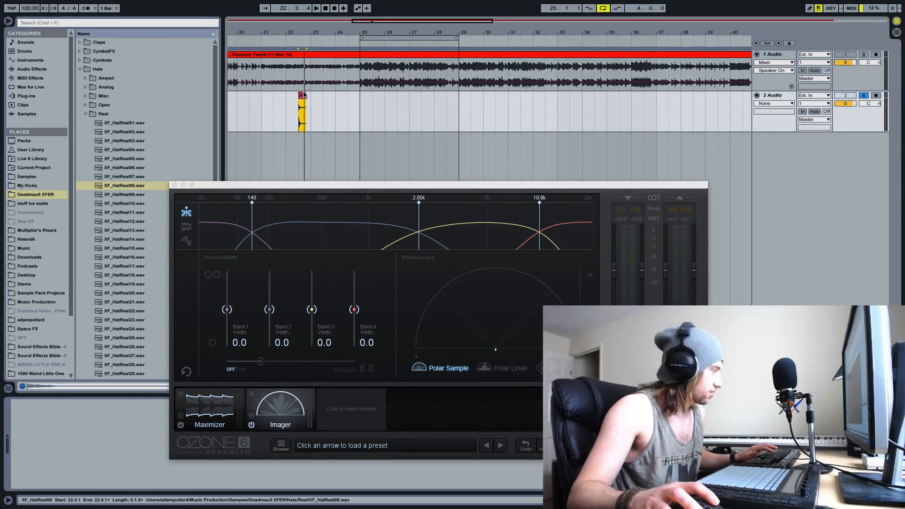
pyautogui.press('Delete')
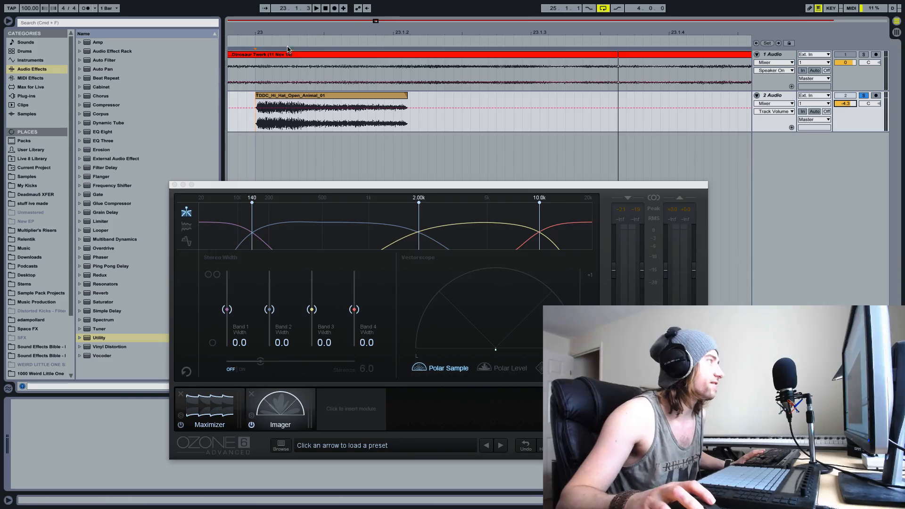
pyautogui.click(272, 33)
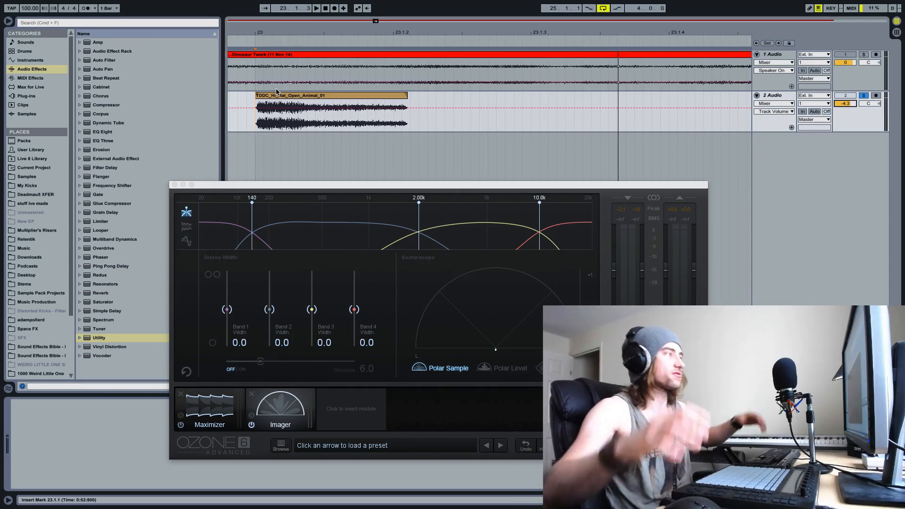
pyautogui.click(318, 96)
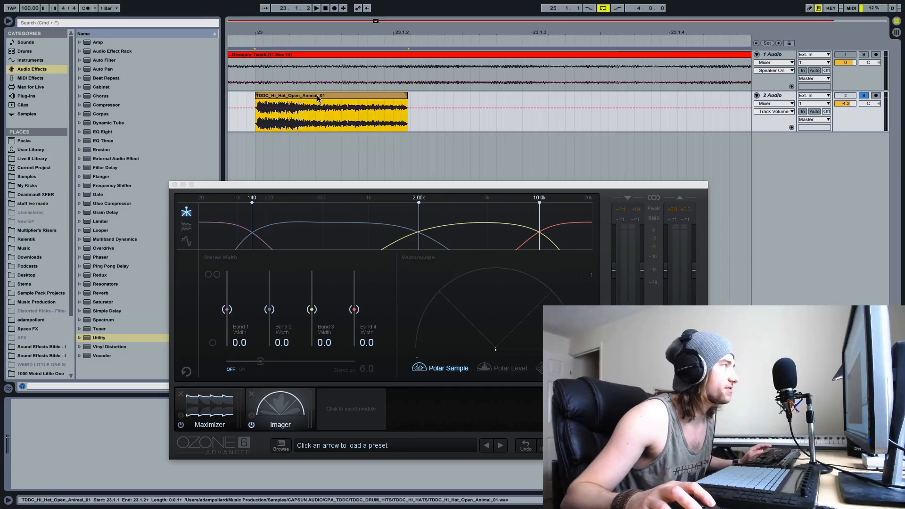
pyautogui.press('space')
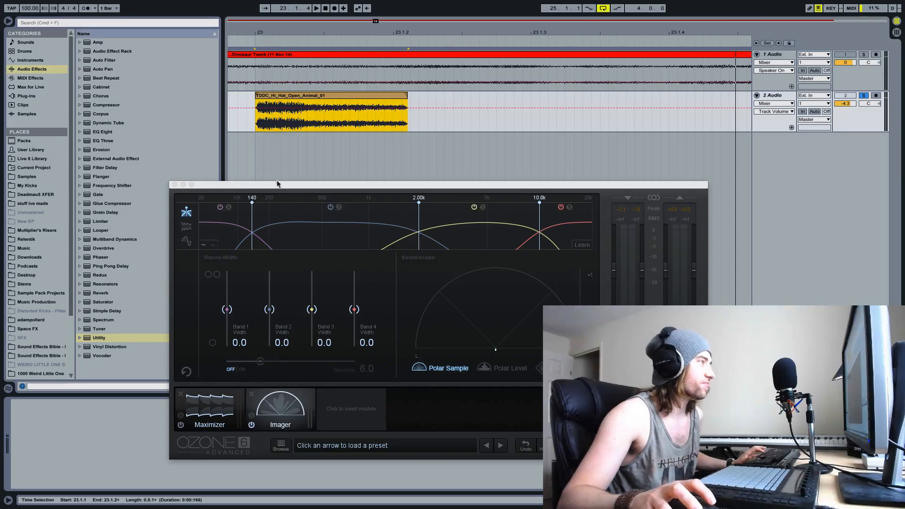
# - Close the Ozone 6 window and load the iZotope Ozone 6 Imager plug-in on 2 Audio with its default preset
pyautogui.click(792, 95)
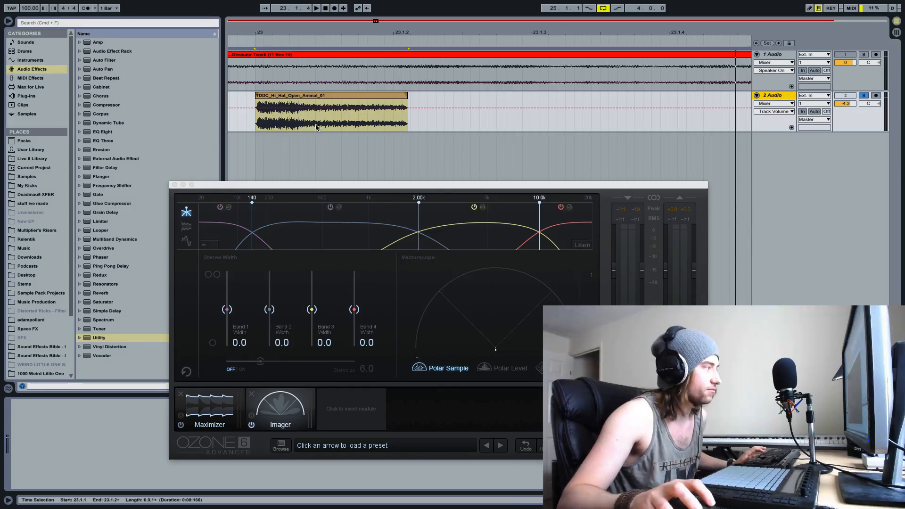
pyautogui.click(174, 185)
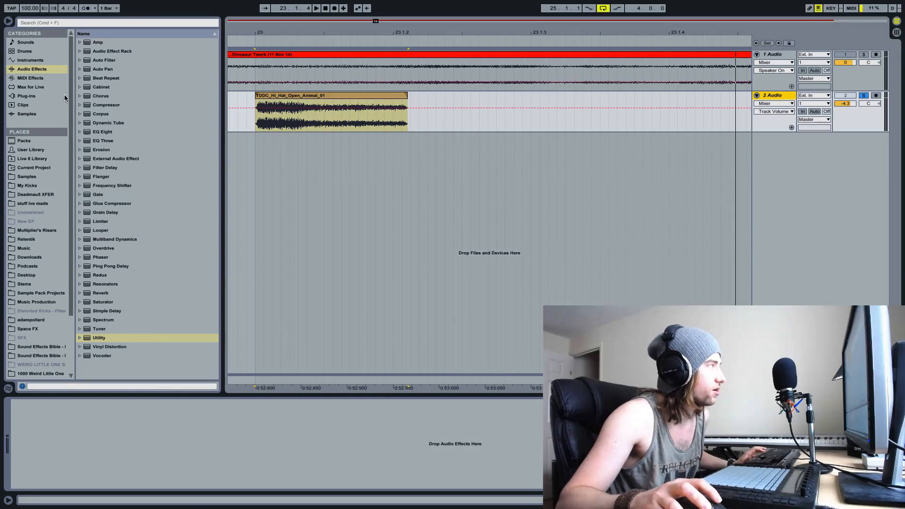
pyautogui.click(58, 97)
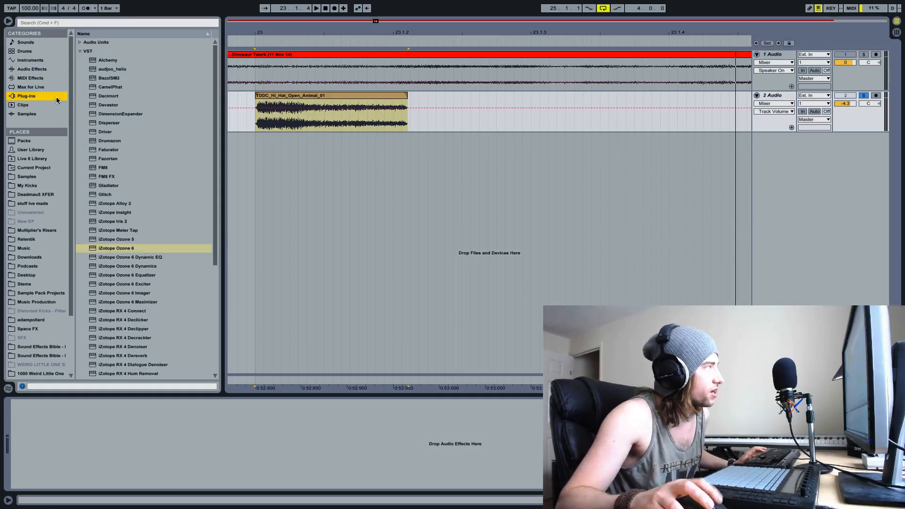
pyautogui.doubleClick(135, 294)
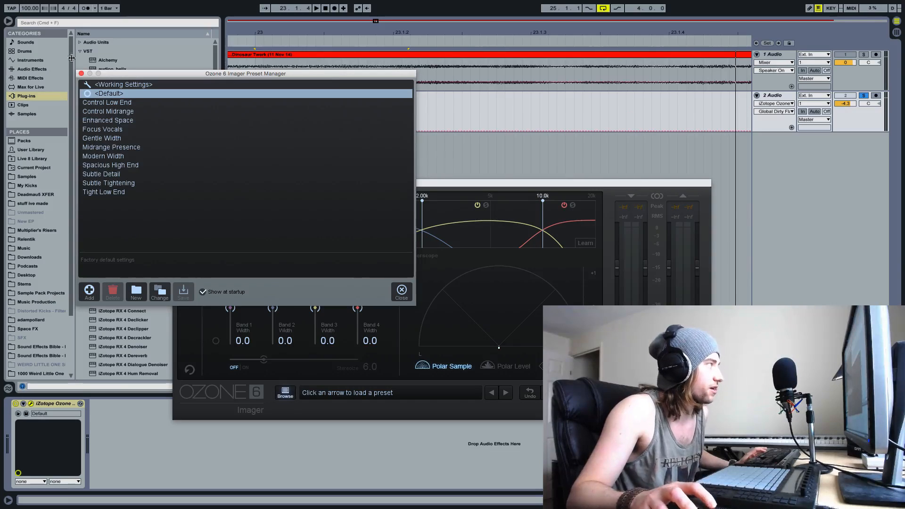
pyautogui.click(294, 159)
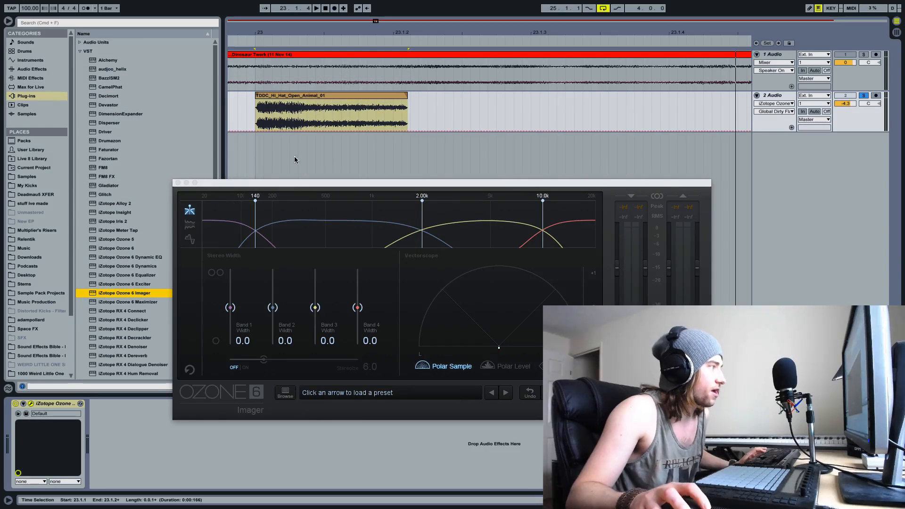
# - Reduce the Imager on the hi-hat track from four bands to a single band
pyautogui.moveTo(294, 183); pyautogui.dragTo(288, 172)
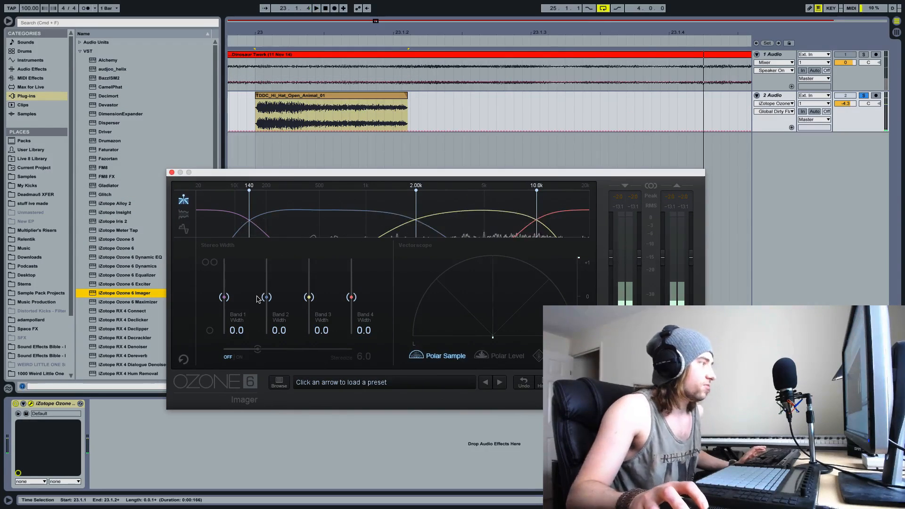
pyautogui.click(200, 232)
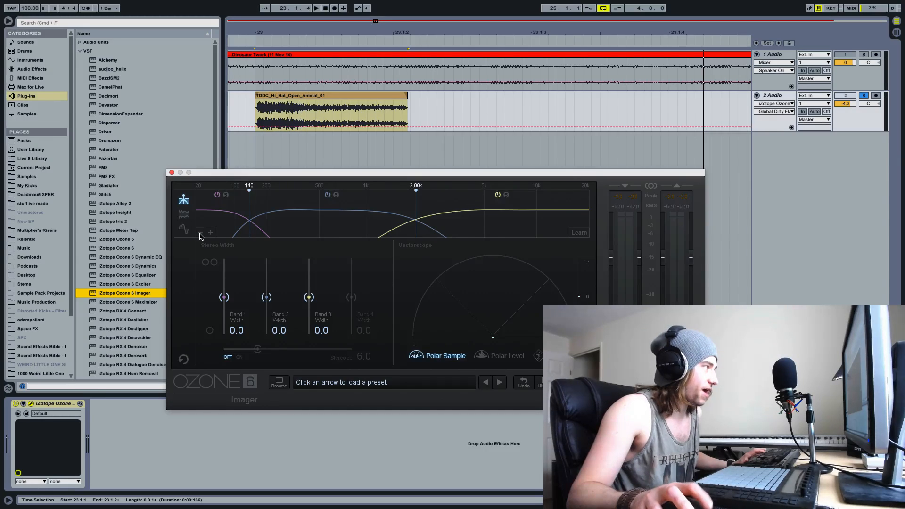
pyautogui.click(200, 232)
pyautogui.click(200, 233)
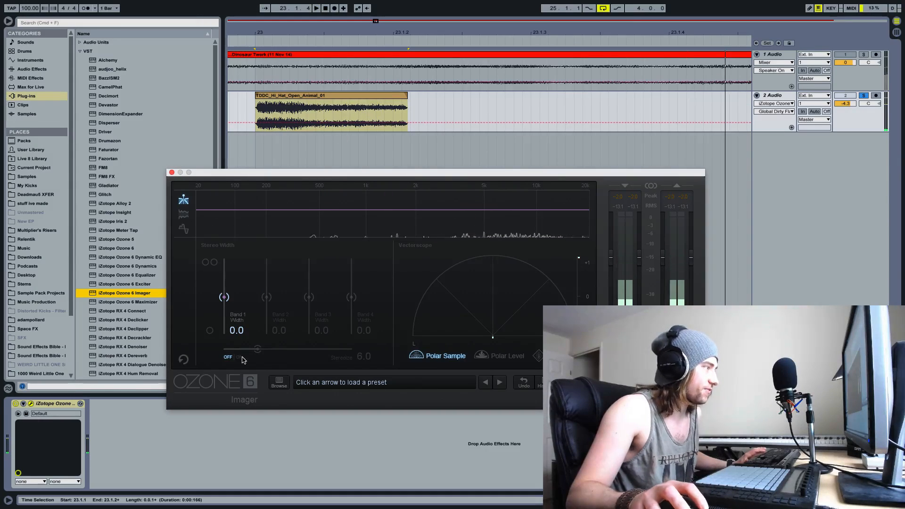
# - Enable Stereoize at 8.1 and raise the Imager's Band 1 width to 100.0 while auditioning the hi-hat
pyautogui.click(239, 358)
pyautogui.moveTo(257, 349); pyautogui.dragTo(296, 357)
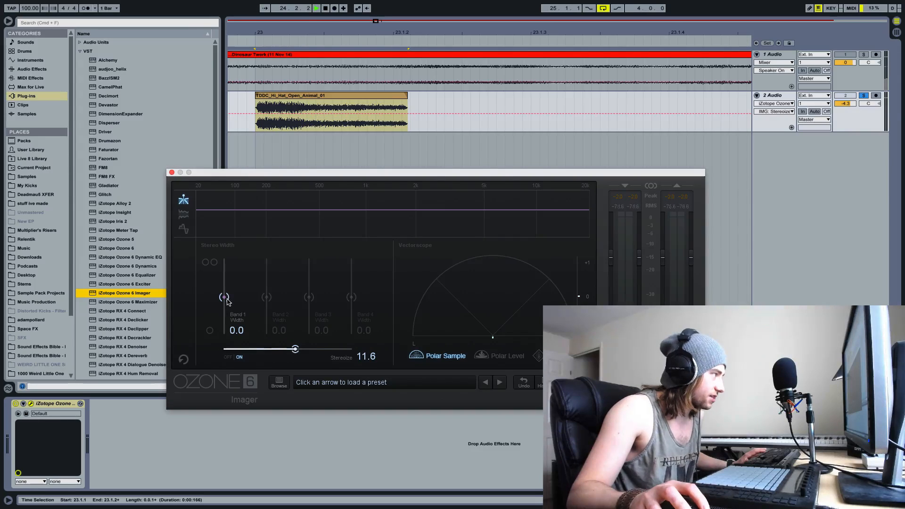
pyautogui.moveTo(226, 299); pyautogui.dragTo(223, 261)
pyautogui.moveTo(295, 348); pyautogui.dragTo(272, 357)
pyautogui.press('space')
pyautogui.press('space')
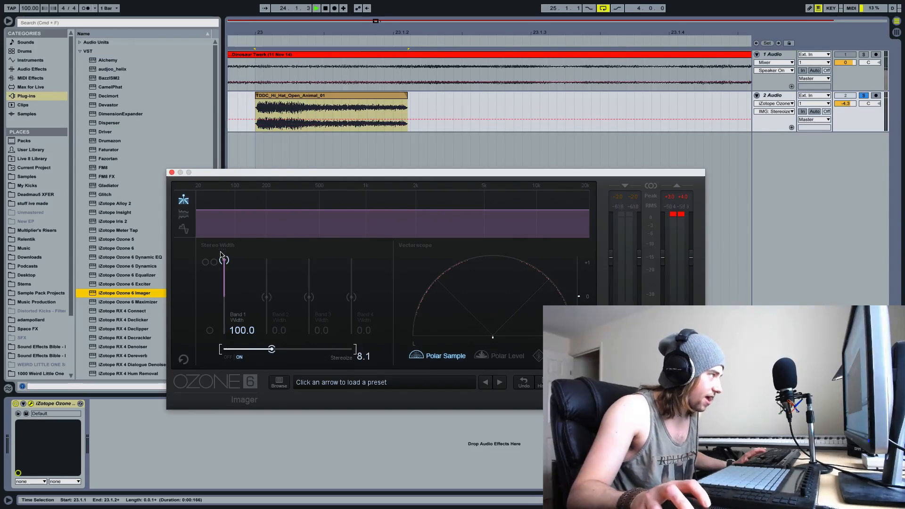
# - Compare the hi-hat with Stereoize off and on, and set the Stereoize amount to 11.3
pyautogui.moveTo(224, 260)
pyautogui.mouseDown()
pyautogui.moveTo(224, 332)
pyautogui.moveTo(224, 260)
pyautogui.mouseUp()
pyautogui.click(228, 357)
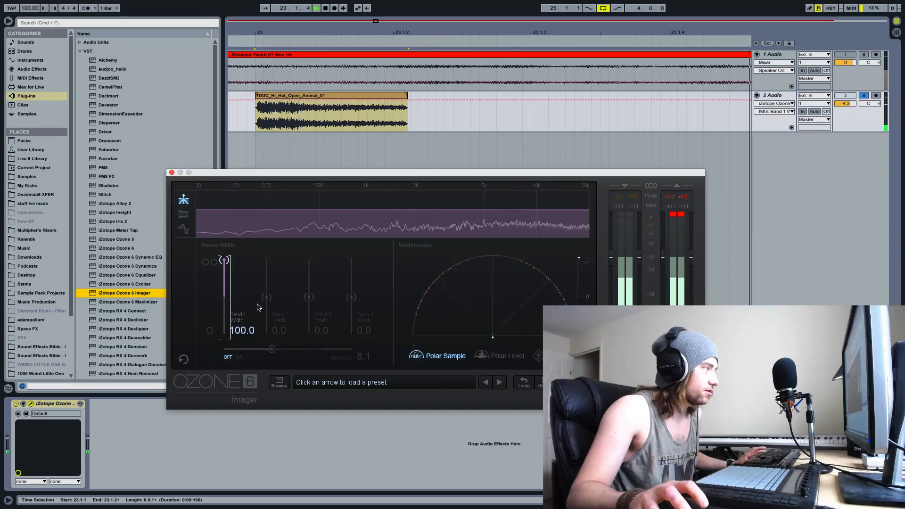
pyautogui.click(240, 357)
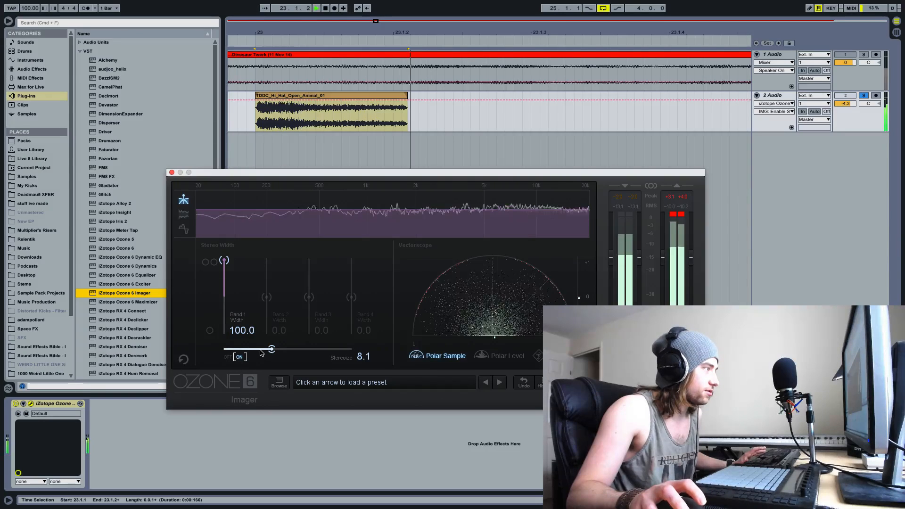
pyautogui.moveTo(271, 349); pyautogui.dragTo(294, 349)
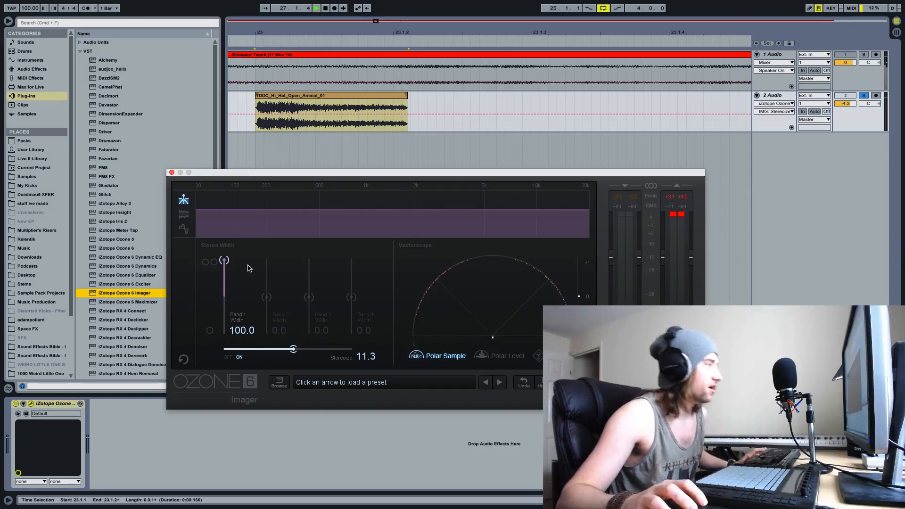
# - Set the Imager's Band 1 width to 72.2 and Stereoize to 16.2, and split it back into three bands
pyautogui.moveTo(225, 261); pyautogui.dragTo(224, 273)
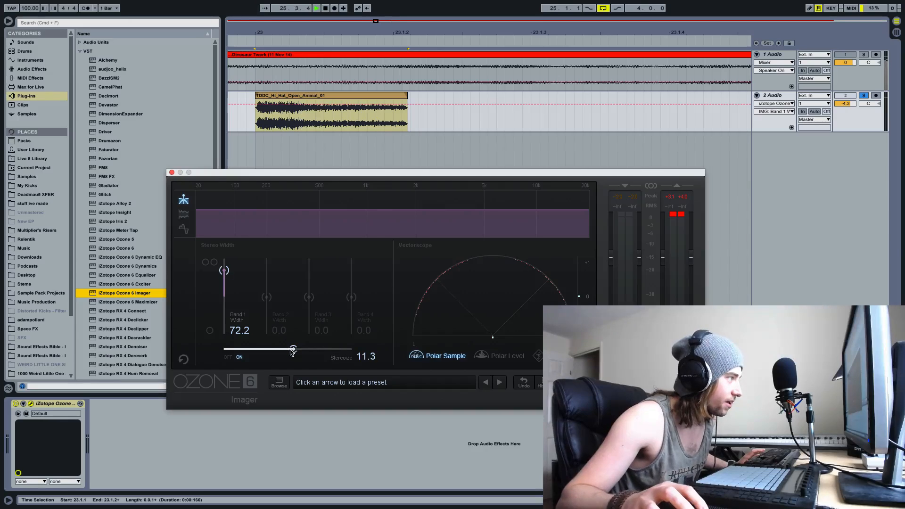
pyautogui.moveTo(293, 349); pyautogui.dragTo(325, 350)
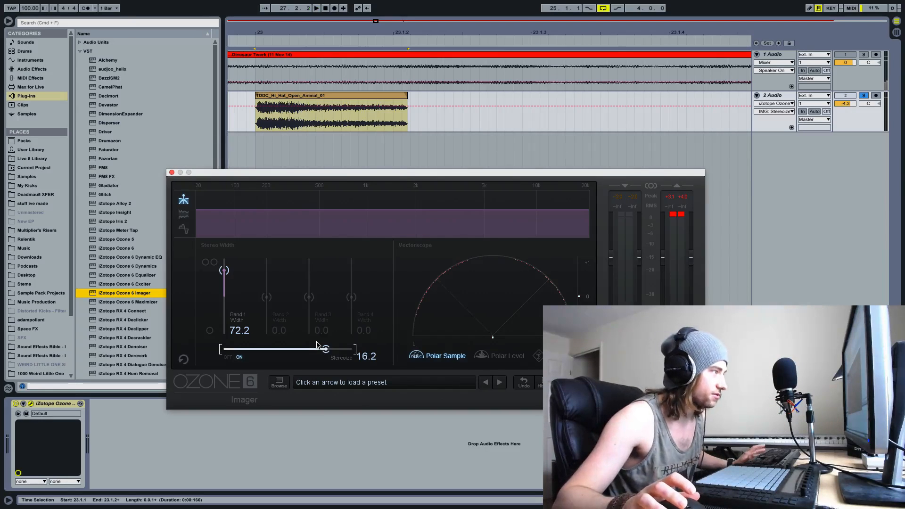
pyautogui.press('space')
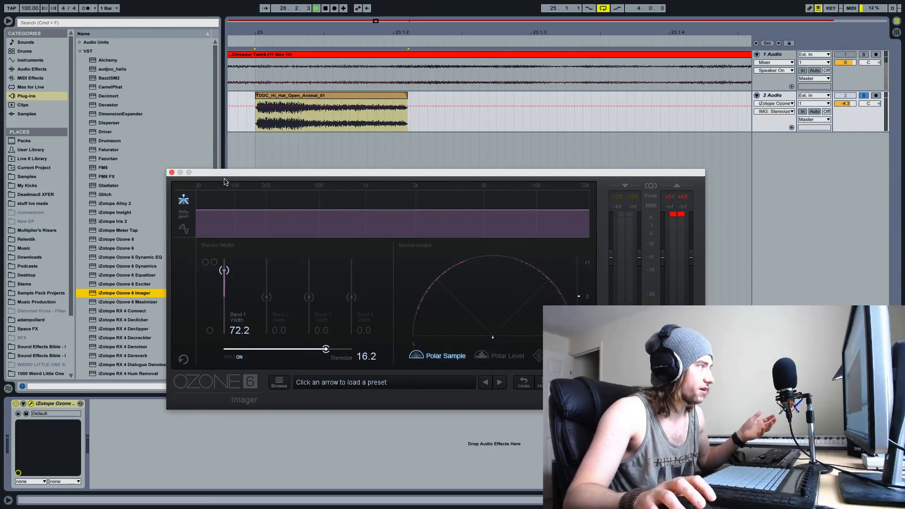
pyautogui.click(211, 234)
pyautogui.click(211, 235)
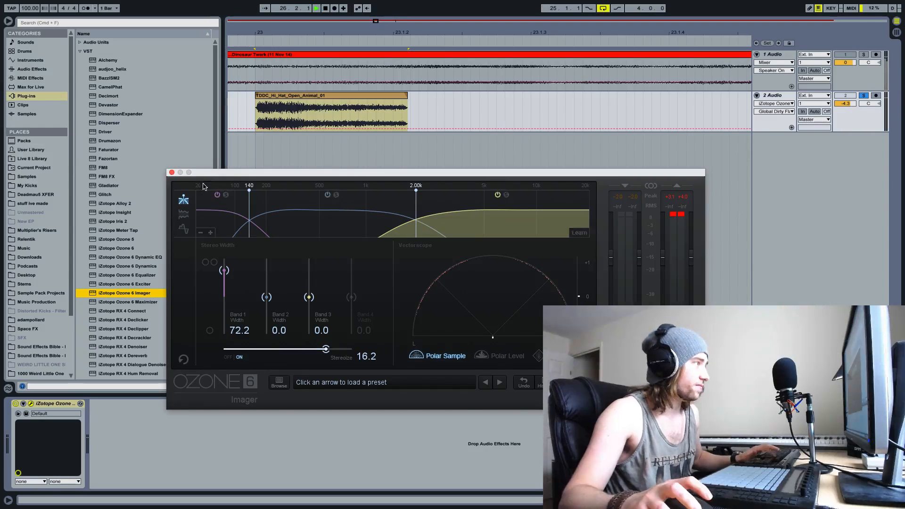
# - Replace the Imager plug-in on the 2 Audio track with the full iZotope Ozone 6 plug-in
pyautogui.click(53, 401)
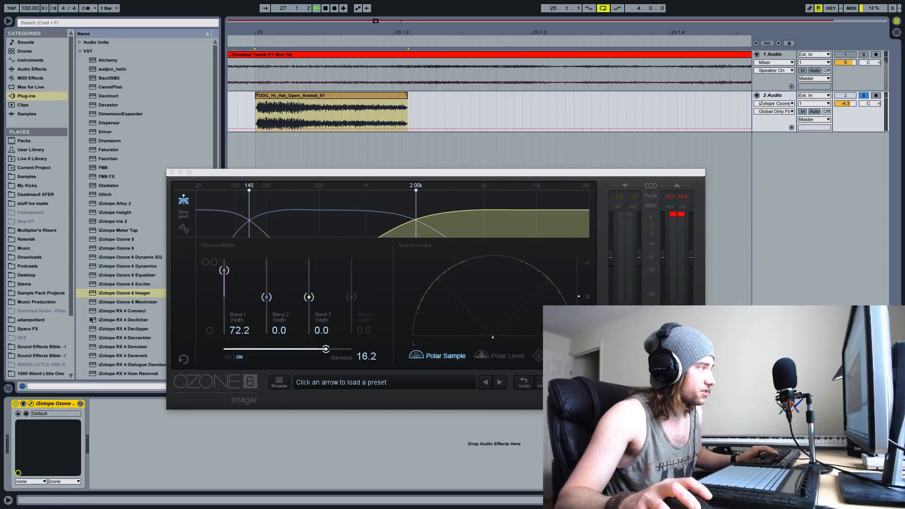
pyautogui.press('Delete')
pyautogui.click(138, 248)
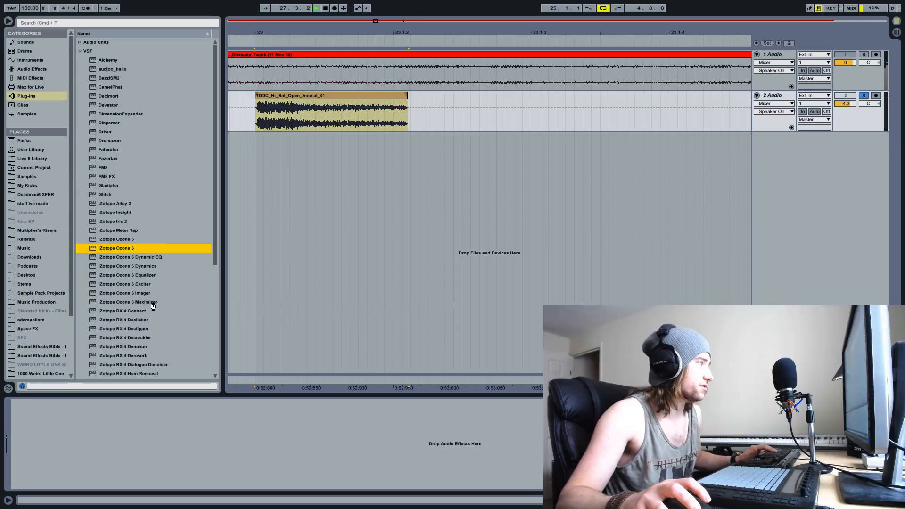
pyautogui.press('Return')
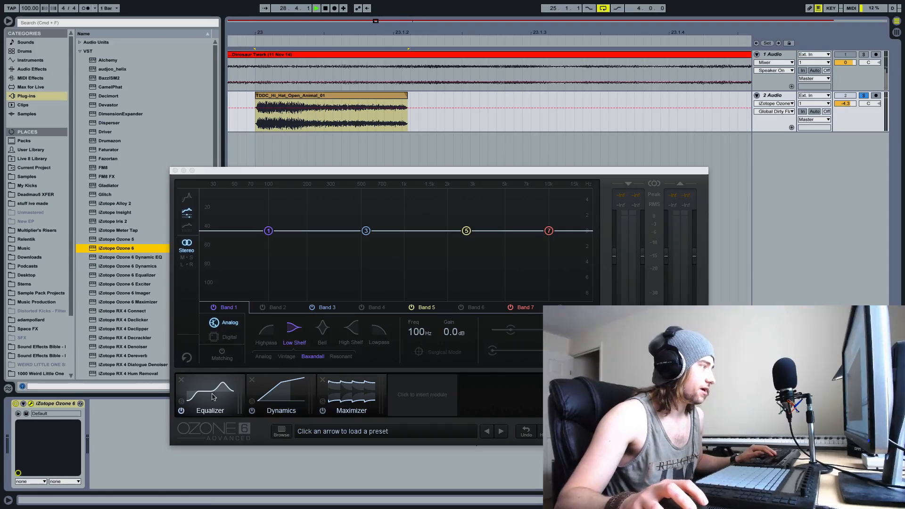
# - Remove the Equalizer, Dynamics and Maximizer modules from the Ozone chain and insert the Imager module
pyautogui.click(181, 380)
pyautogui.click(181, 381)
pyautogui.click(181, 381)
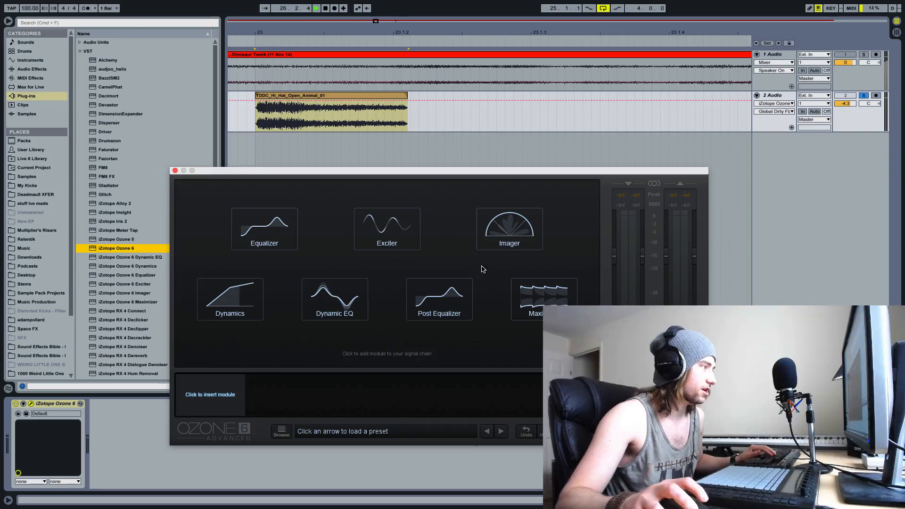
pyautogui.click(509, 229)
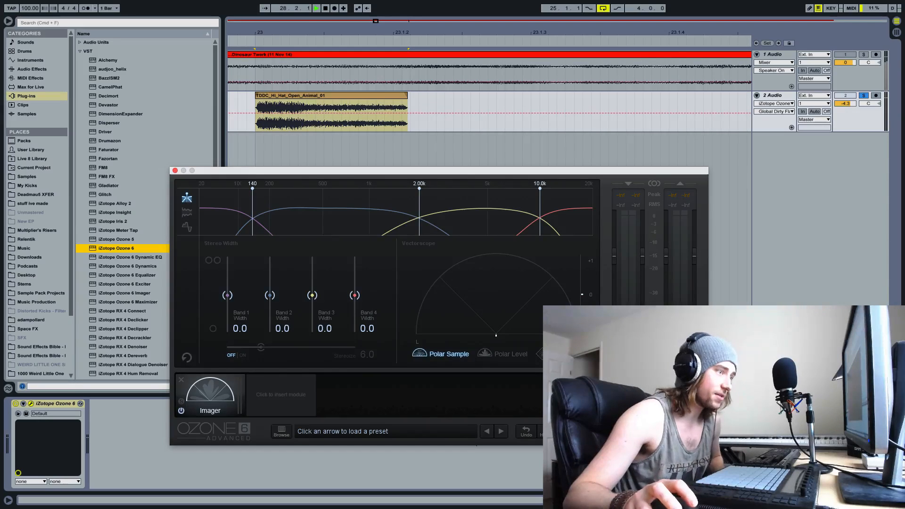
# - Open the MBIT+ Dither settings and switch dithering on and back off
pyautogui.click(655, 405)
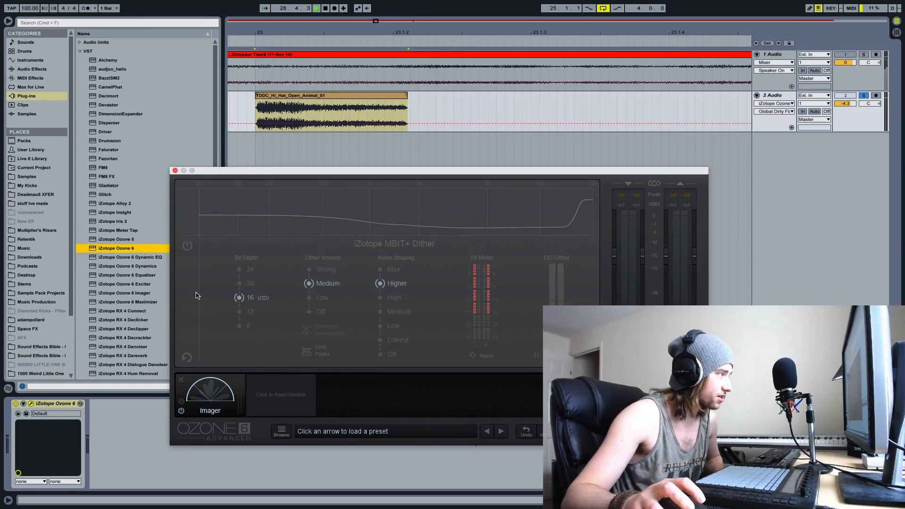
pyautogui.click(188, 246)
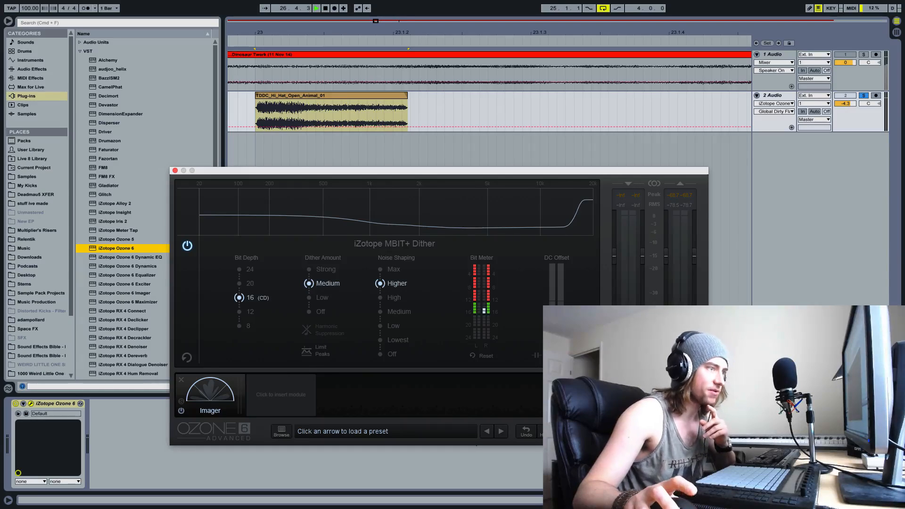
pyautogui.click(187, 246)
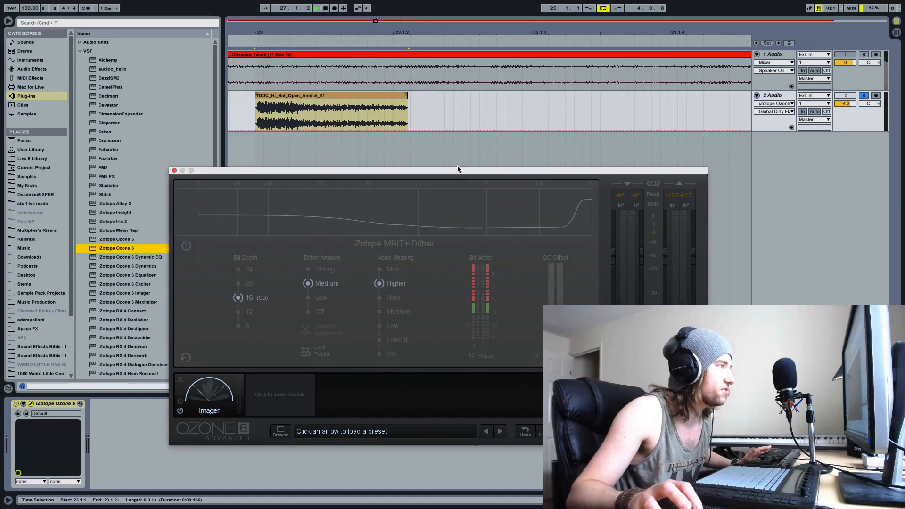
# - Stop playback and try the automatic gain matching for bypass, switching it on and back off
pyautogui.moveTo(456, 170); pyautogui.dragTo(408, 20)
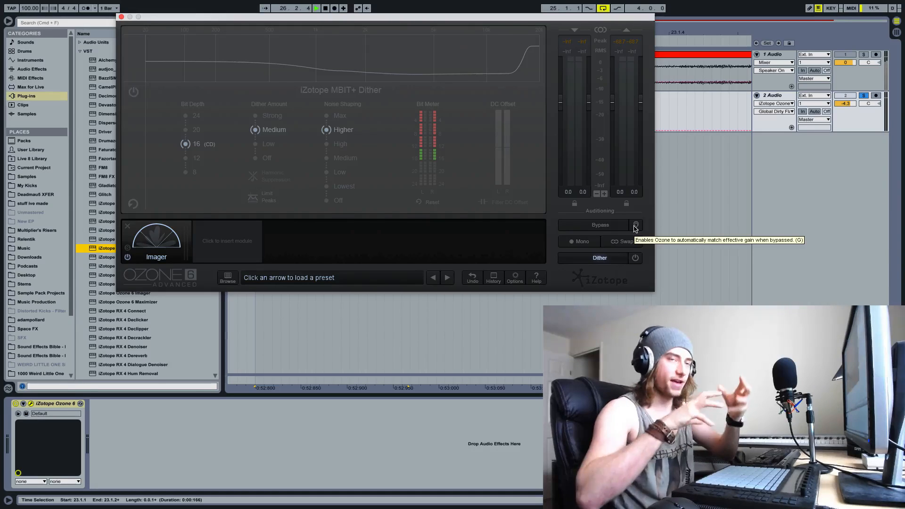
pyautogui.press('space')
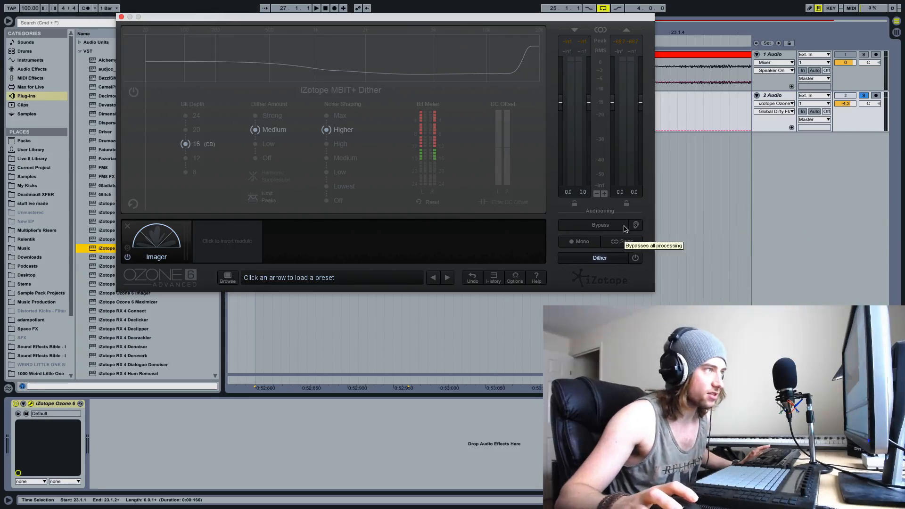
pyautogui.click(635, 226)
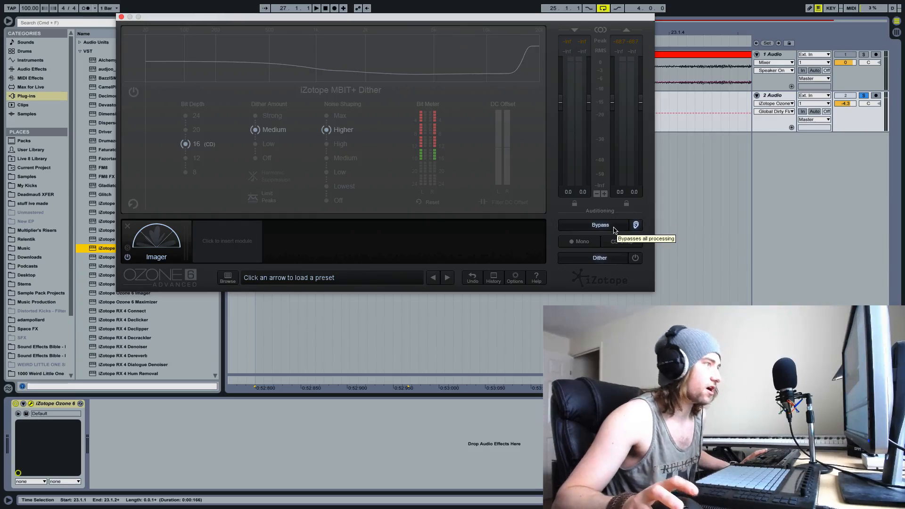
pyautogui.click(615, 227)
pyautogui.click(635, 228)
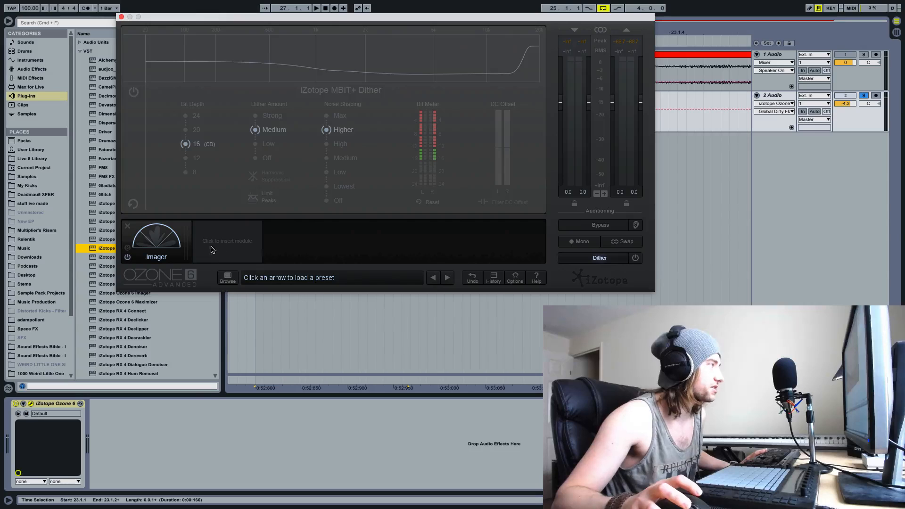
# - Replace the Imager module with the Maximizer and choose the IRC III limiting mode
pyautogui.click(127, 226)
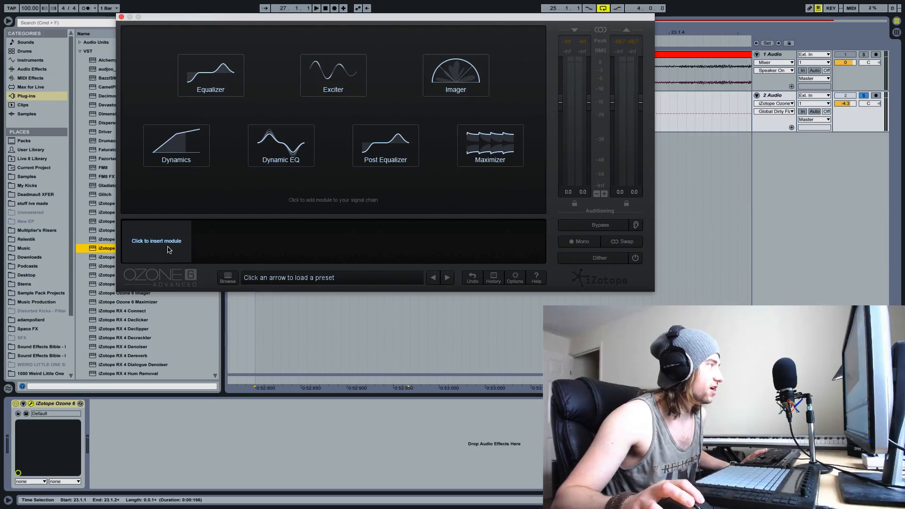
pyautogui.click(499, 147)
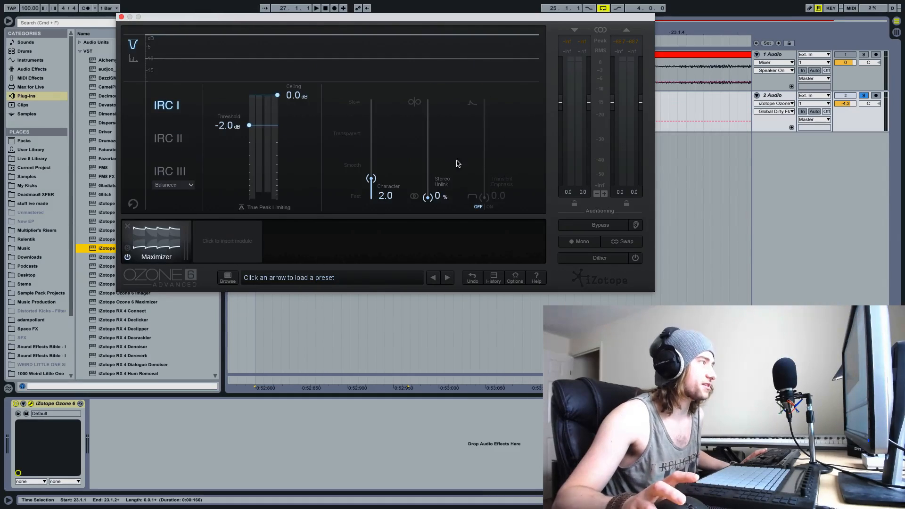
pyautogui.click(189, 172)
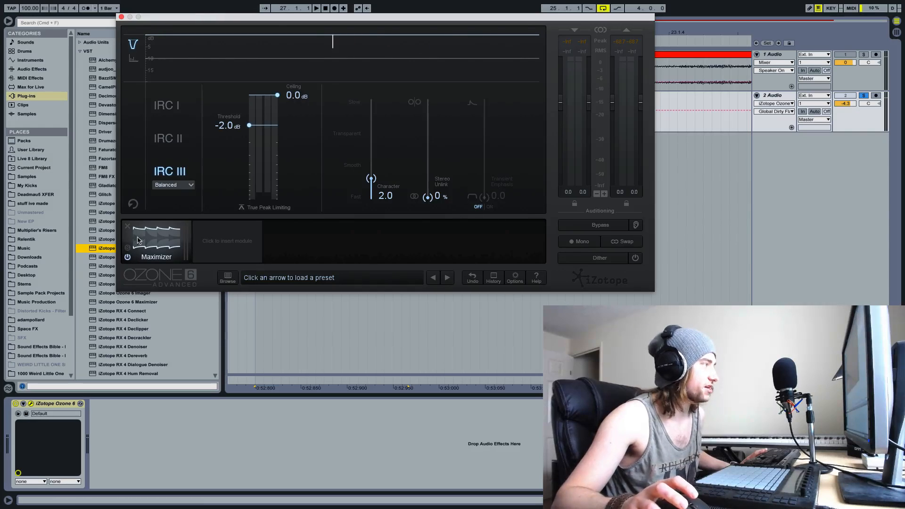
# - Enable the Maximizer's Transient Emphasis and raise it to 127.2
pyautogui.click(491, 206)
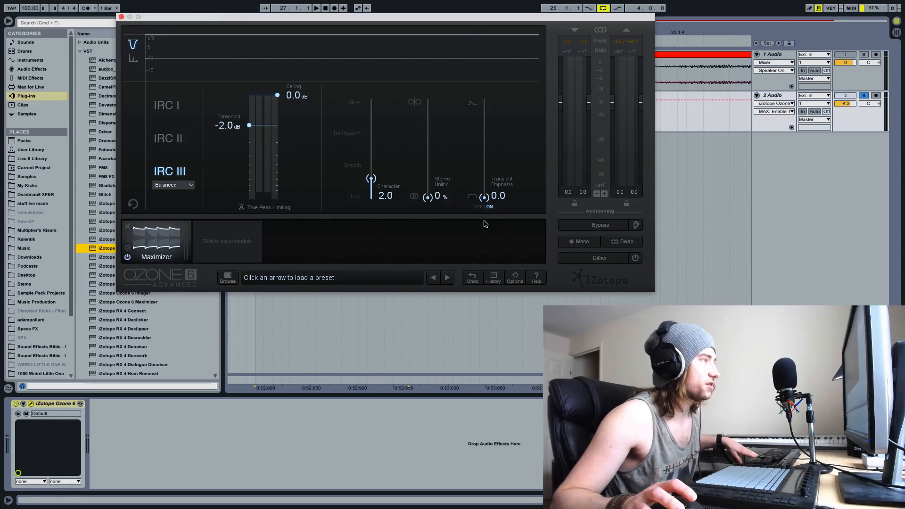
pyautogui.click(477, 207)
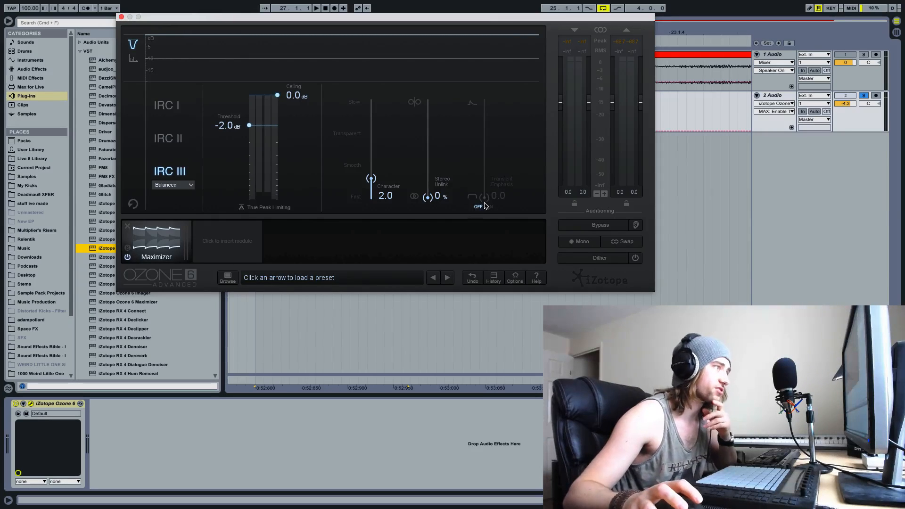
pyautogui.click(490, 206)
pyautogui.moveTo(484, 197); pyautogui.dragTo(474, 136)
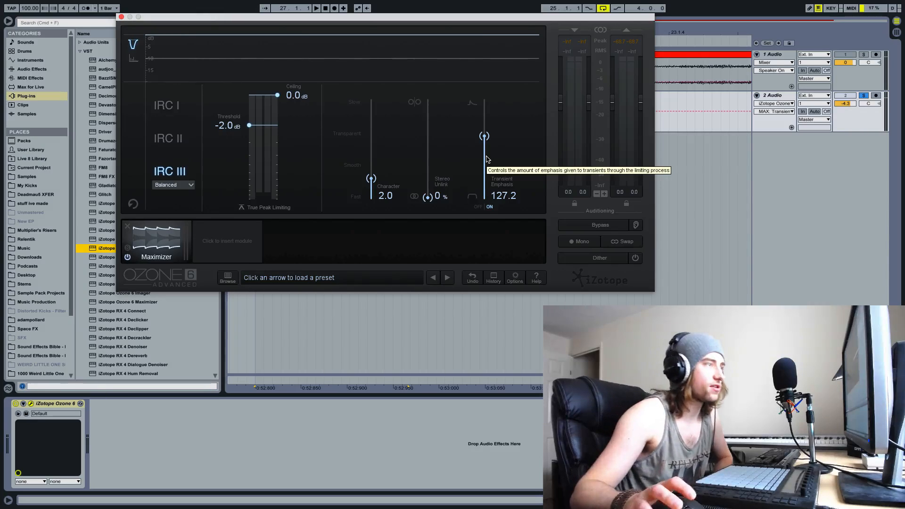
pyautogui.click(578, 244)
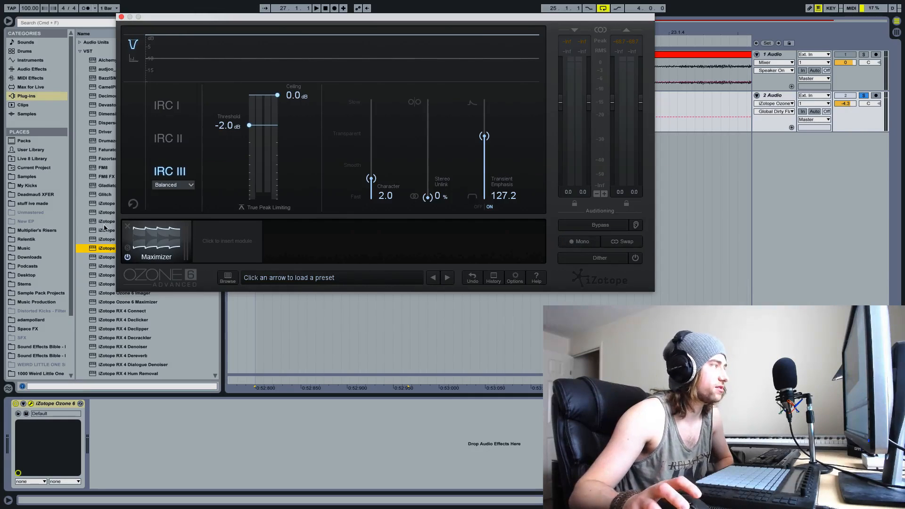
# - Insert the Equalizer module after the Maximizer and cut Band 3 to -8.0 dB at 715 Hz
pyautogui.click(228, 236)
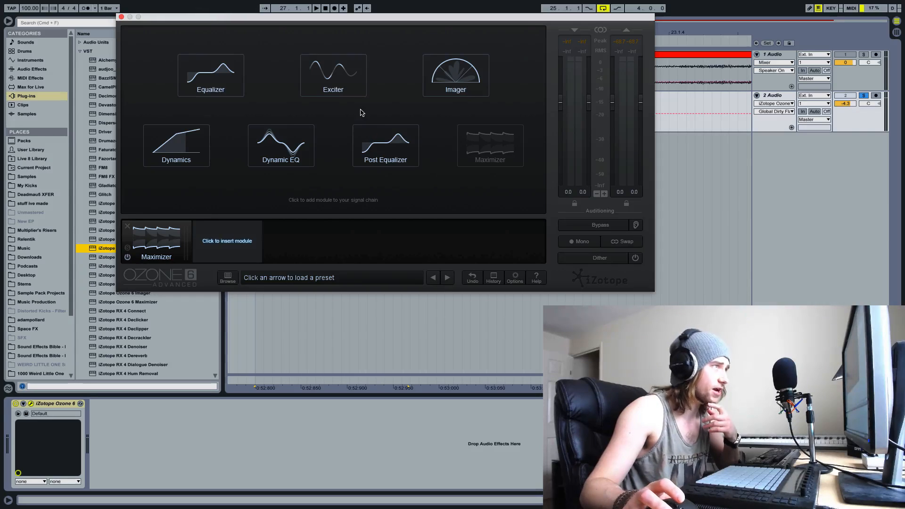
pyautogui.click(214, 81)
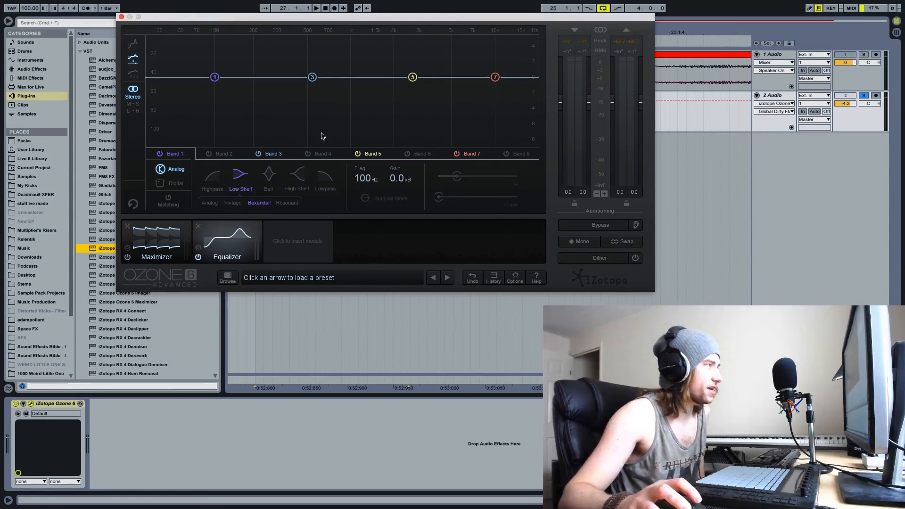
pyautogui.moveTo(312, 77); pyautogui.dragTo(330, 140)
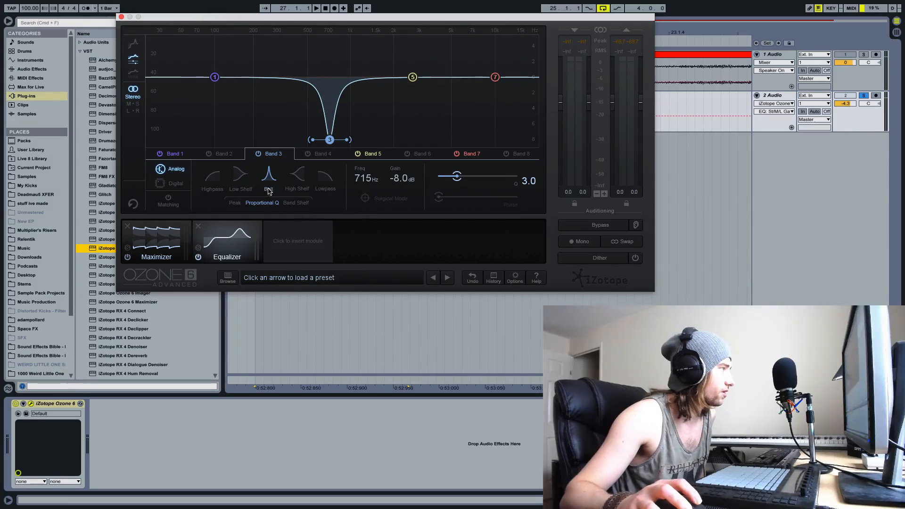
# - Try the Low Shelf and Highpass shapes on Band 3, return to Bell, and set Q to 0.2 and gain to 0.6 dB
pyautogui.click(243, 178)
pyautogui.click(216, 182)
pyautogui.click(266, 181)
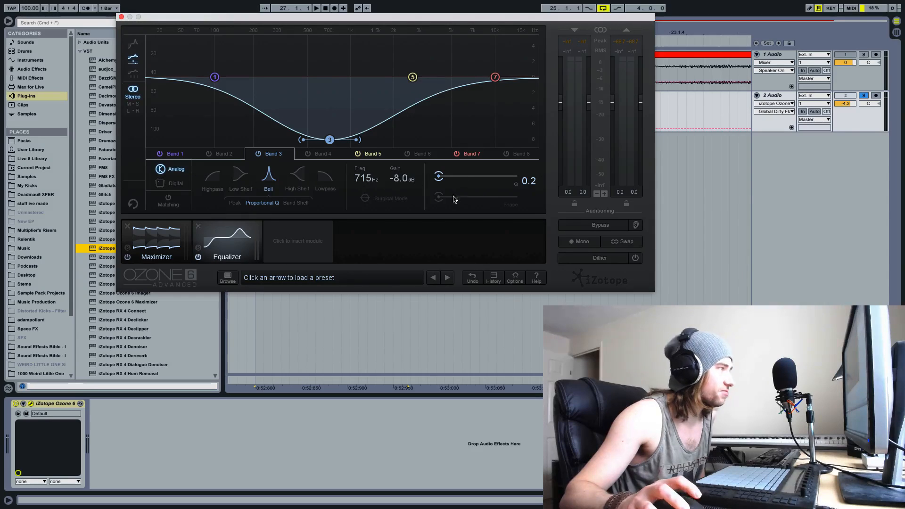
pyautogui.moveTo(329, 140); pyautogui.dragTo(329, 73)
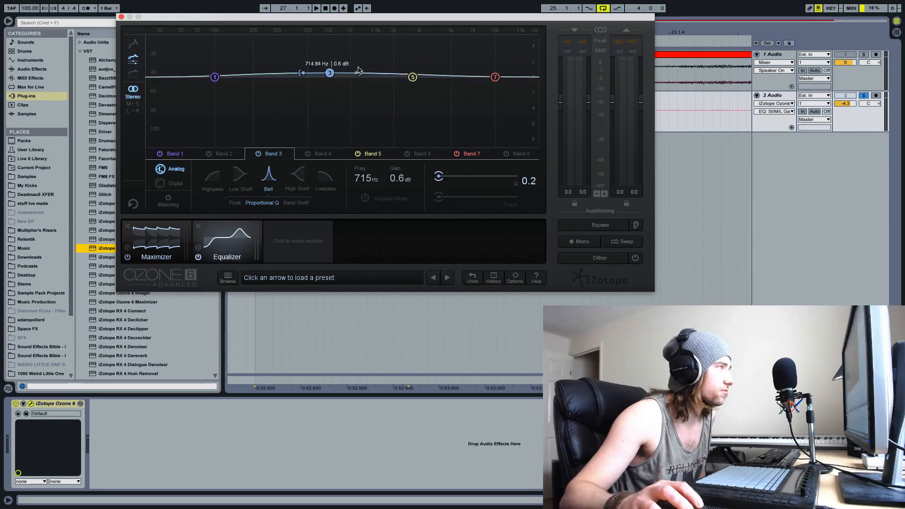
# - Cut Equalizer Band 5 to -6.1 dB at 2.10 kHz and switch the Equalizer to Digital mode
pyautogui.moveTo(413, 77); pyautogui.dragTo(397, 124)
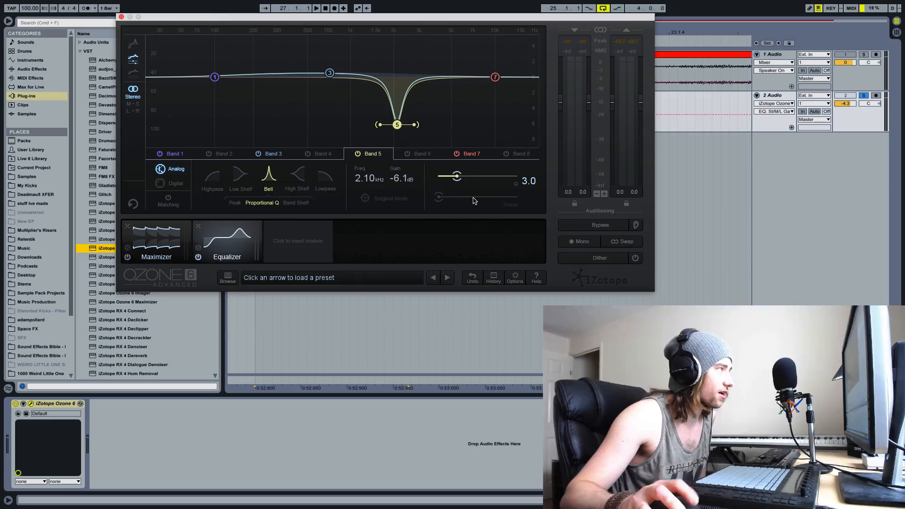
pyautogui.click(266, 153)
pyautogui.click(321, 154)
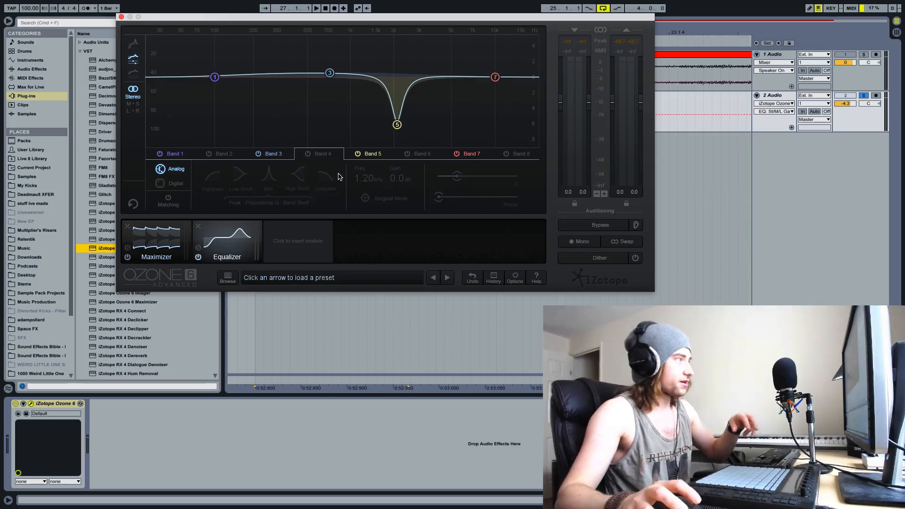
pyautogui.click(175, 182)
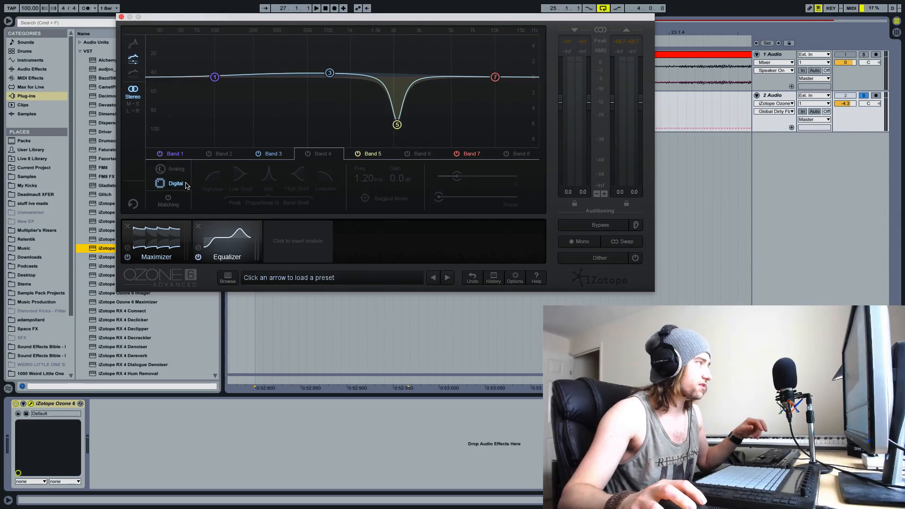
pyautogui.click(272, 155)
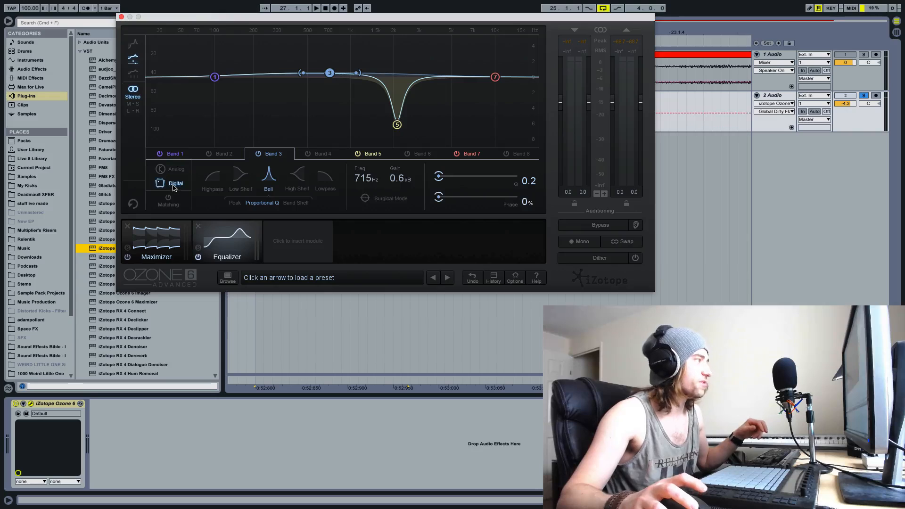
# - Adjust Band 5 to -6.9 dB at 2.22 kHz and set its phase to 40%
pyautogui.moveTo(397, 125)
pyautogui.mouseDown()
pyautogui.moveTo(362, 142)
pyautogui.moveTo(437, 134)
pyautogui.moveTo(397, 140)
pyautogui.mouseUp()
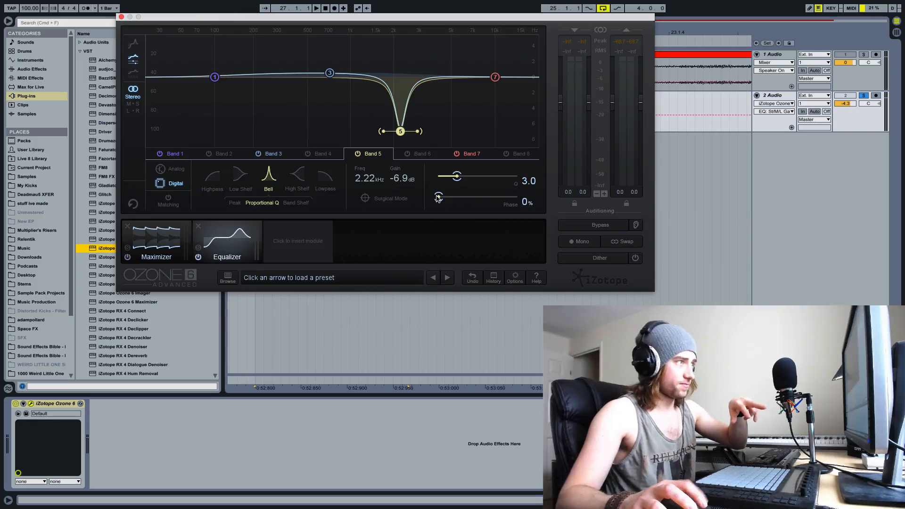
pyautogui.moveTo(439, 197); pyautogui.dragTo(494, 197)
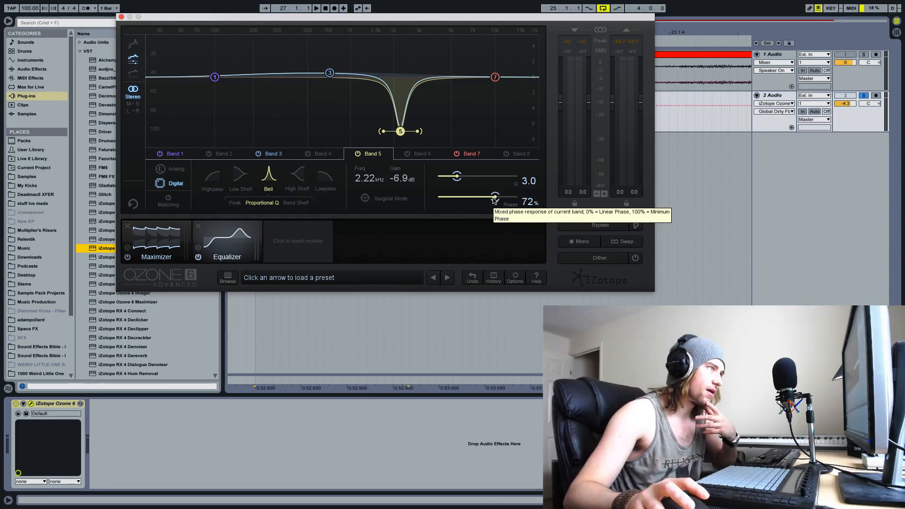
pyautogui.moveTo(493, 197); pyautogui.dragTo(470, 196)
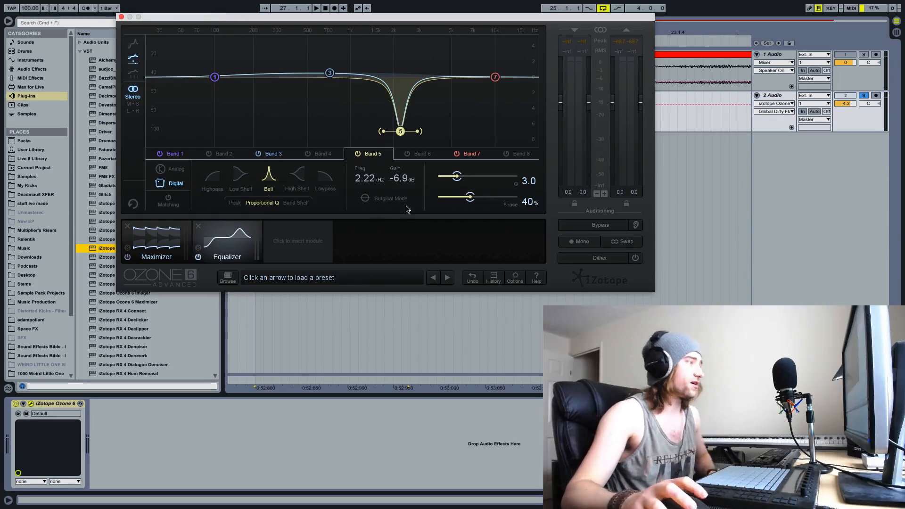
# - Insert the Exciter module after the Equalizer and compare Triode with Dual Triode, keeping Dual Triode selected
pyautogui.click(311, 250)
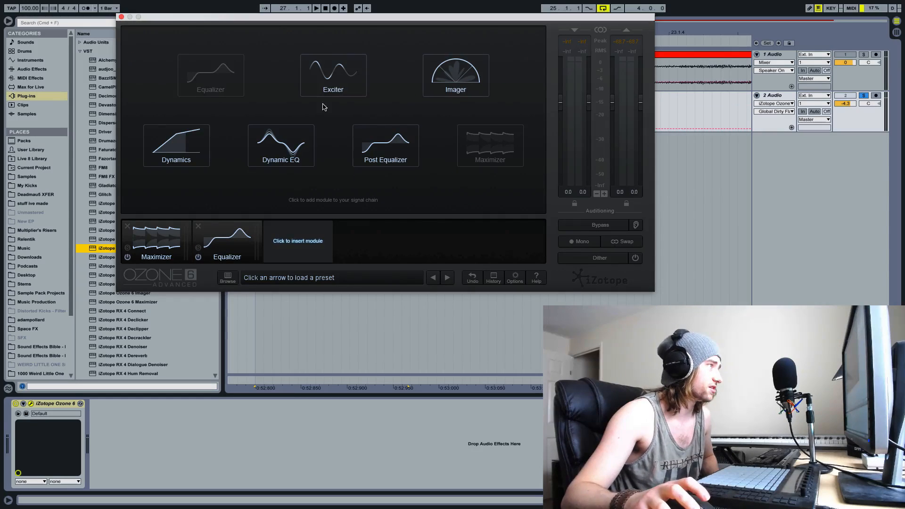
pyautogui.click(338, 76)
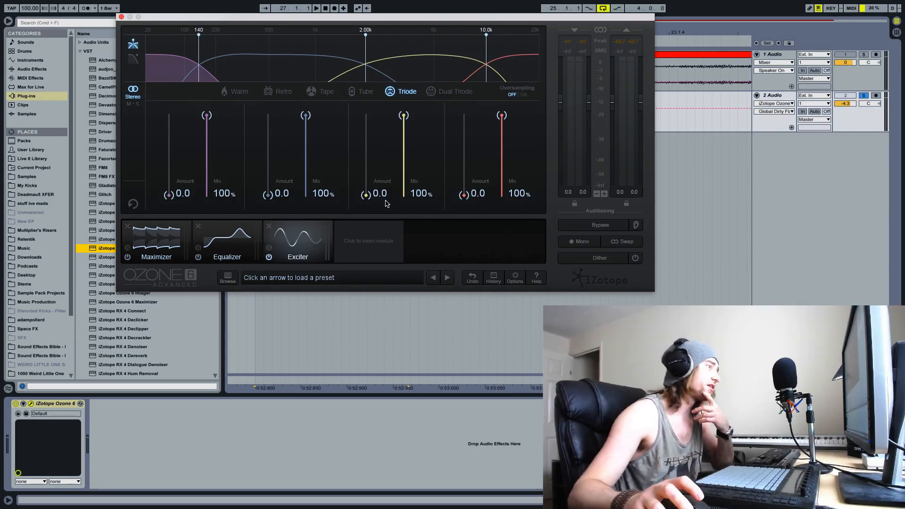
pyautogui.click(449, 96)
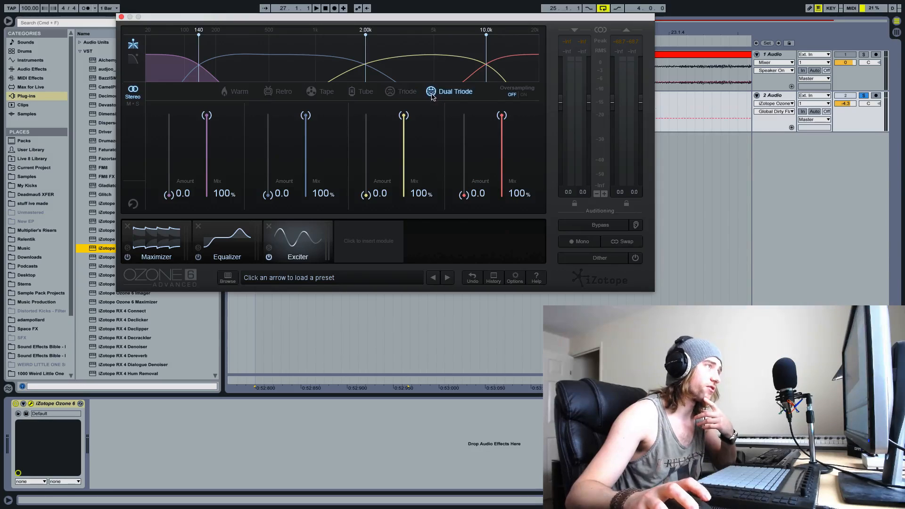
pyautogui.click(402, 92)
pyautogui.click(455, 93)
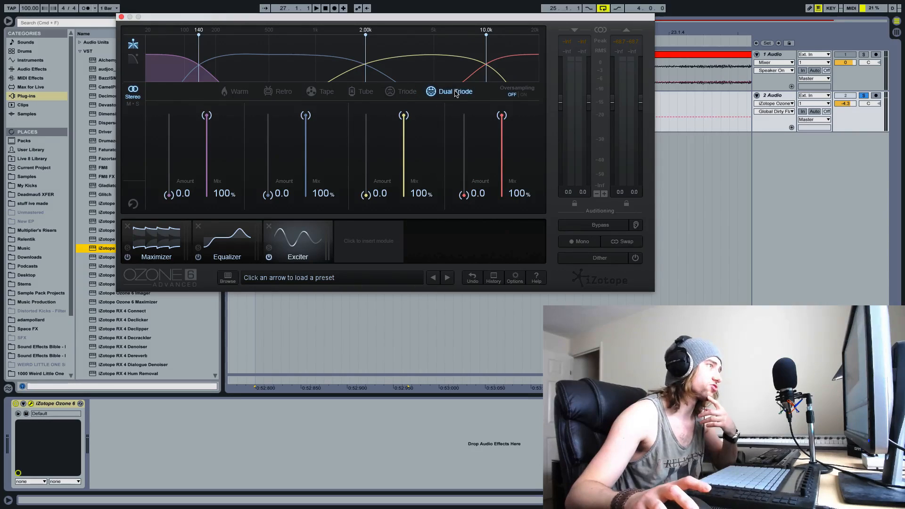
pyautogui.click(387, 92)
pyautogui.click(462, 94)
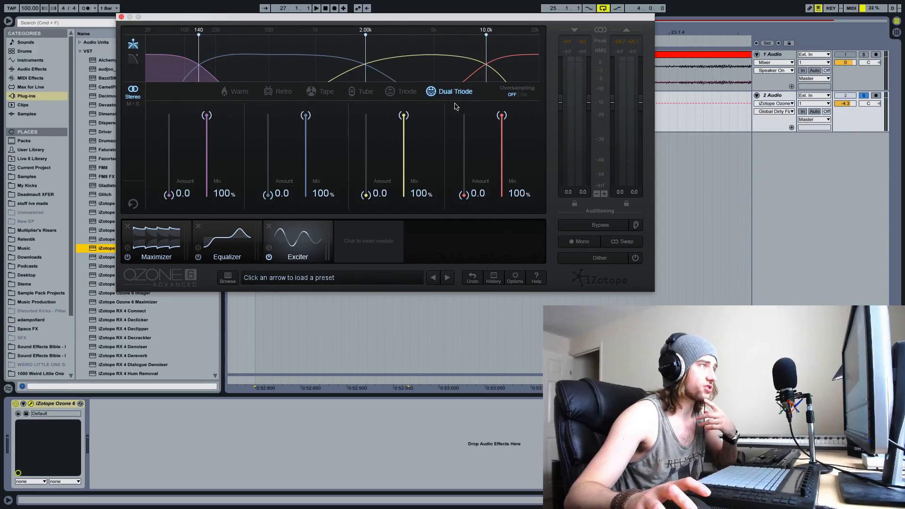
pyautogui.click(407, 92)
pyautogui.click(457, 92)
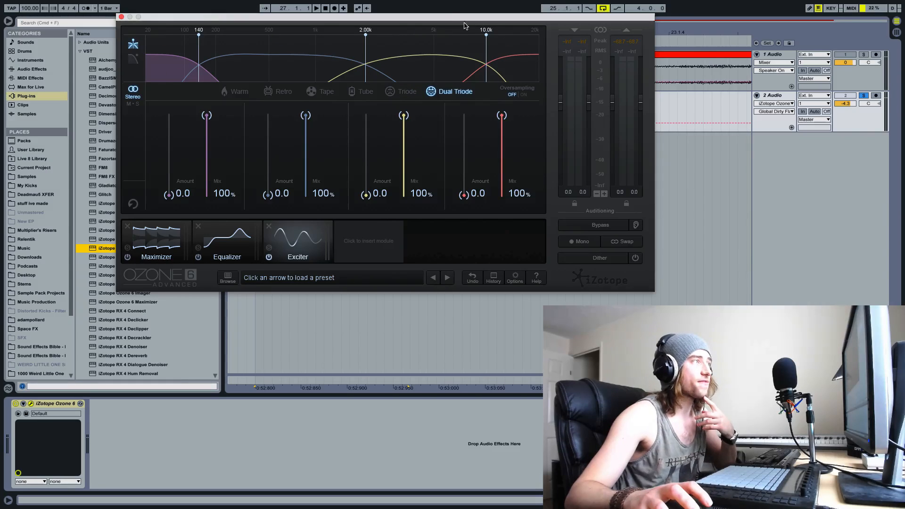
# - Turn on Oversampling for the Exciter
pyautogui.moveTo(437, 18); pyautogui.dragTo(388, 7)
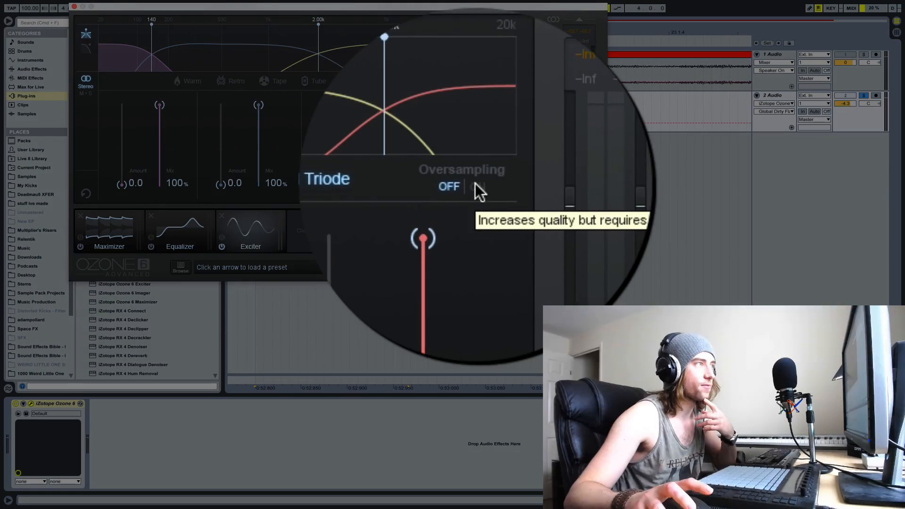
pyautogui.click(476, 186)
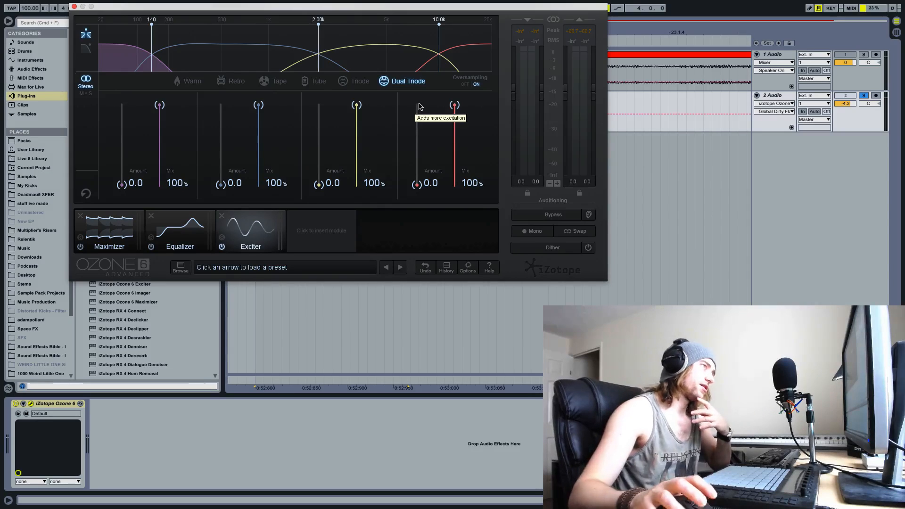
pyautogui.click(466, 83)
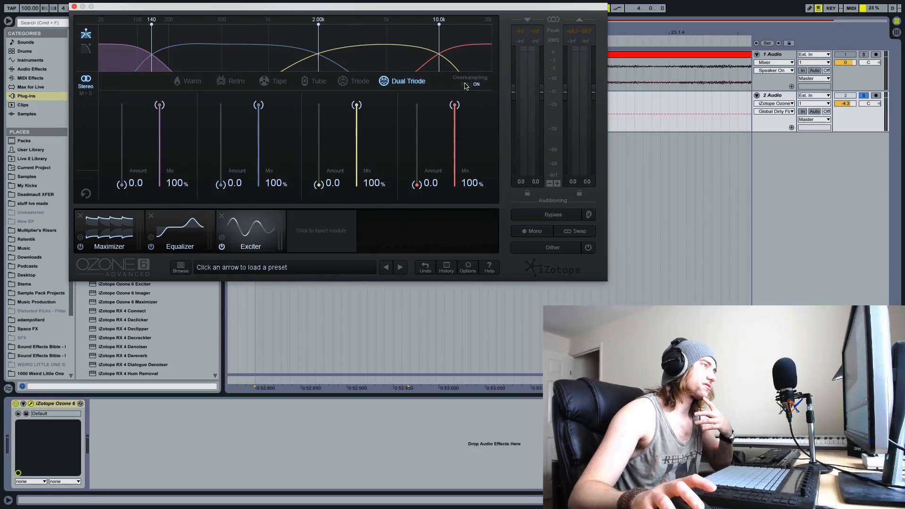
pyautogui.click(473, 84)
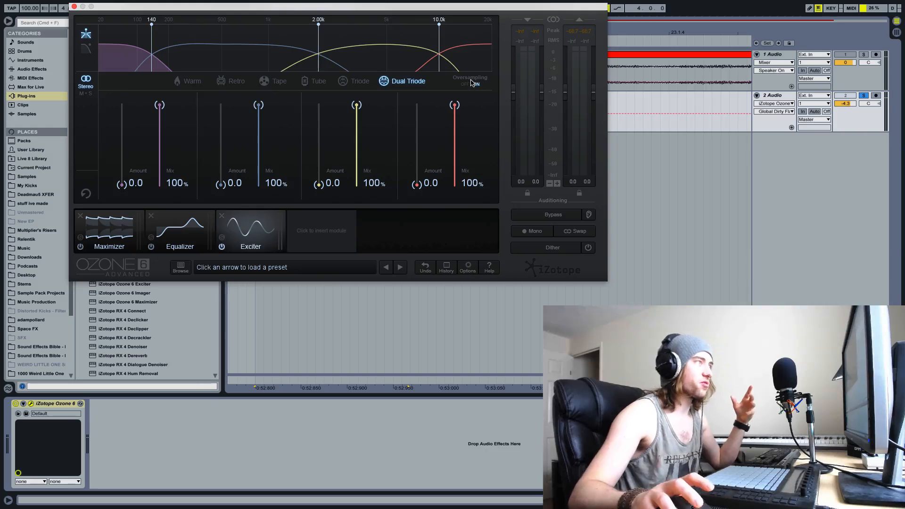